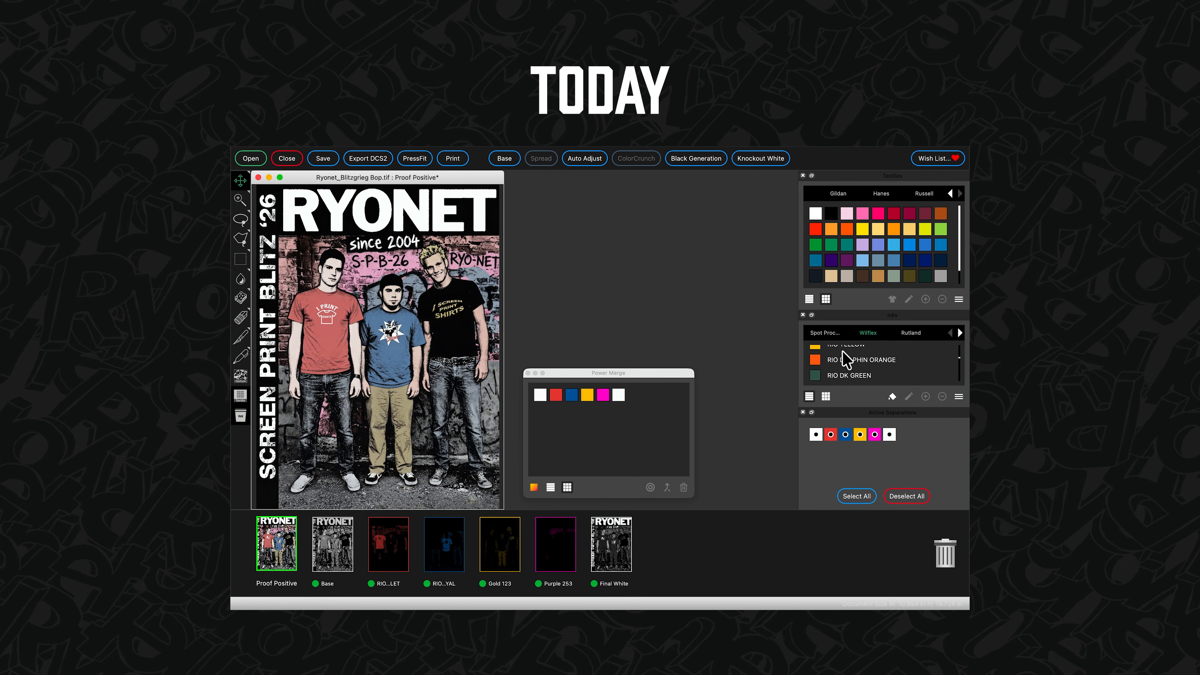
scroll(843, 350, up, 1)
drag(842, 357, 860, 435)
scroll(832, 361, down, 5)
click(829, 360)
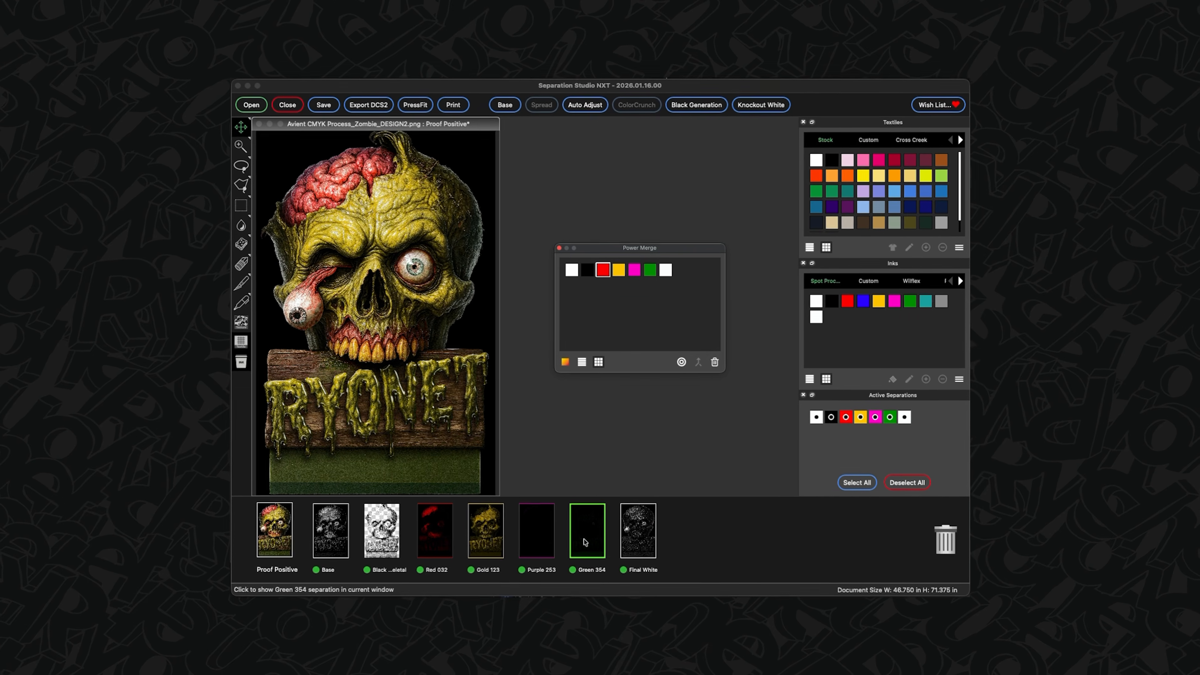
right_click(585, 541)
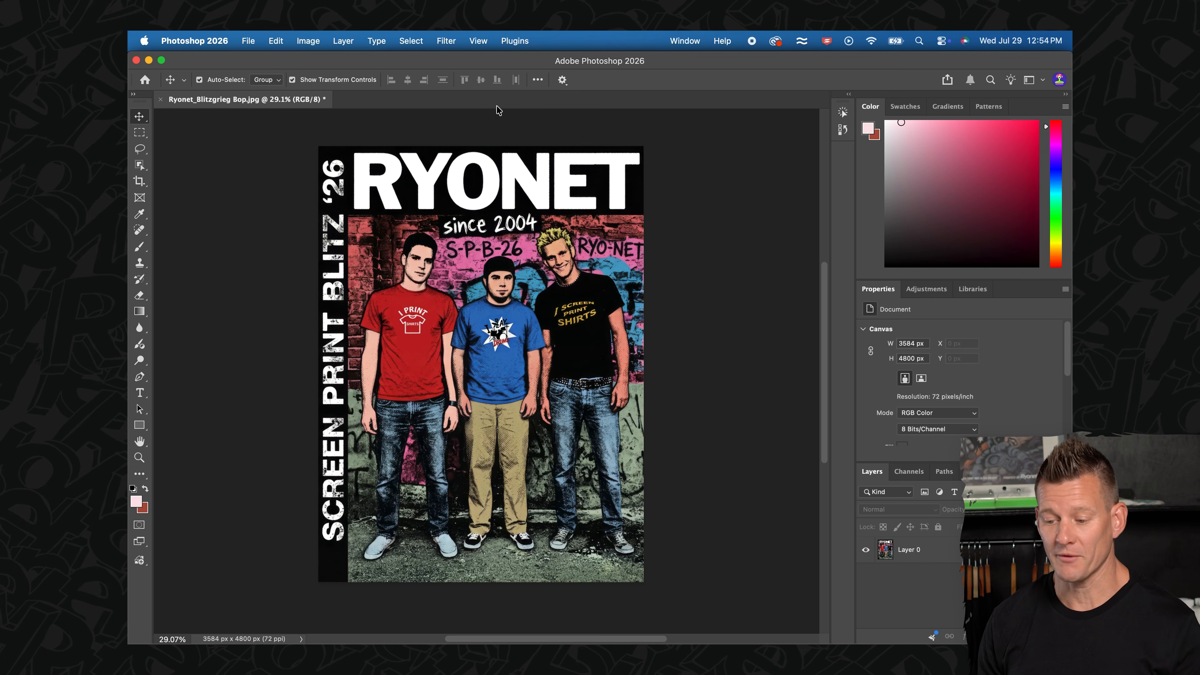
- Resize the artwork to 11 inches wide at a resolution of 300 pixels/inch
click(310, 41)
click(327, 137)
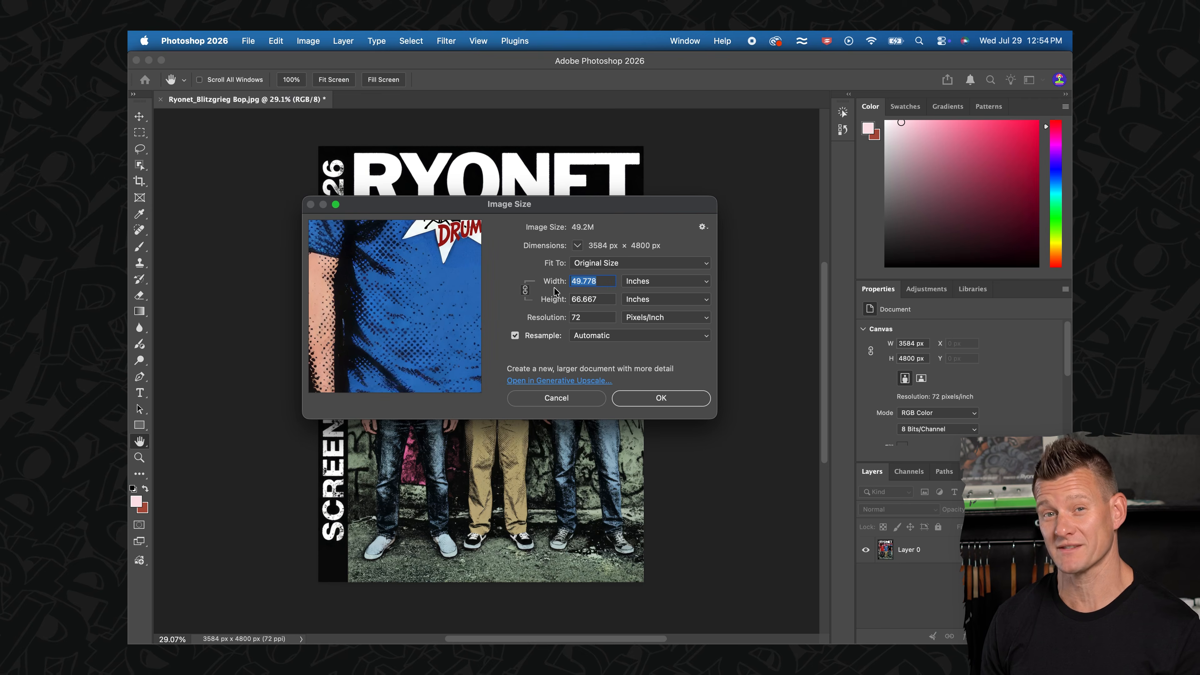
text(11)
text(300)
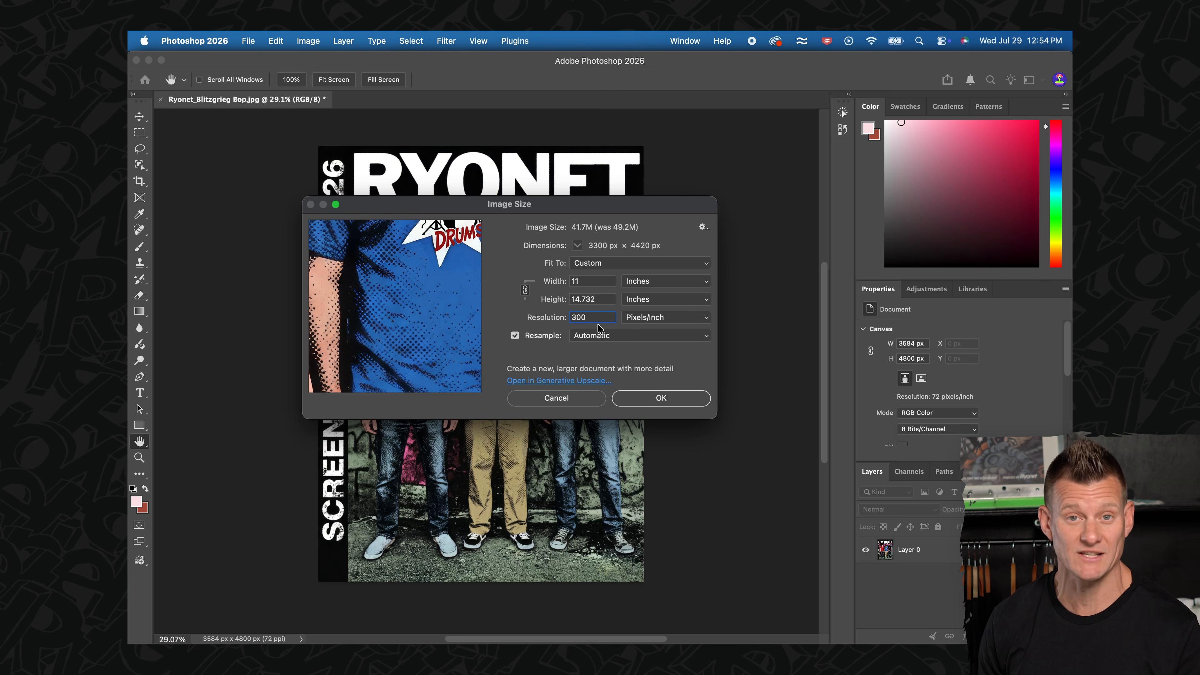
click(647, 399)
- Save the resized artwork to the Desktop as a TIFF with no image compression, keeping its layers
click(248, 40)
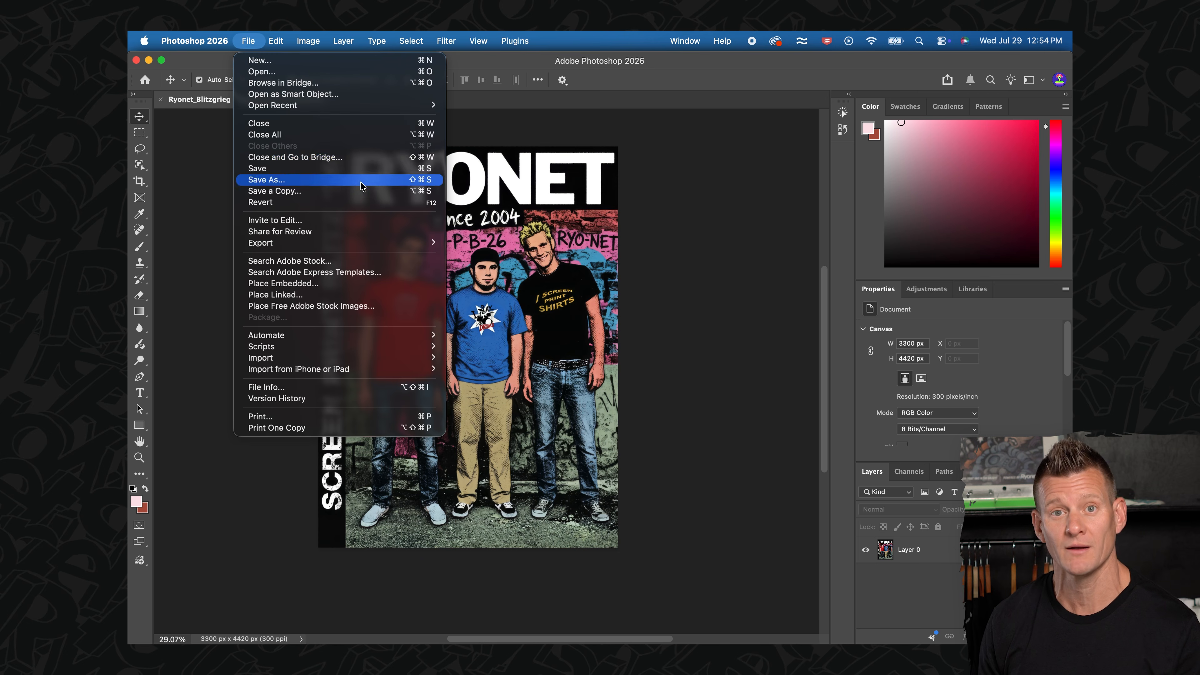
click(370, 187)
click(554, 295)
click(586, 461)
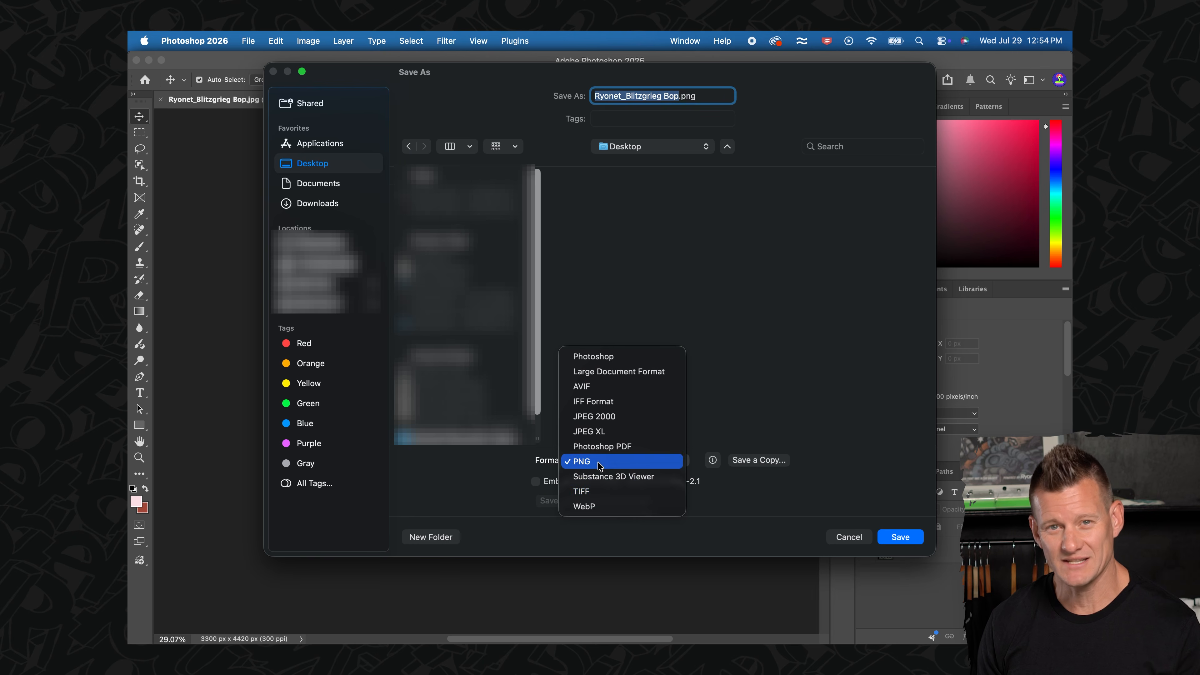
click(602, 491)
click(898, 545)
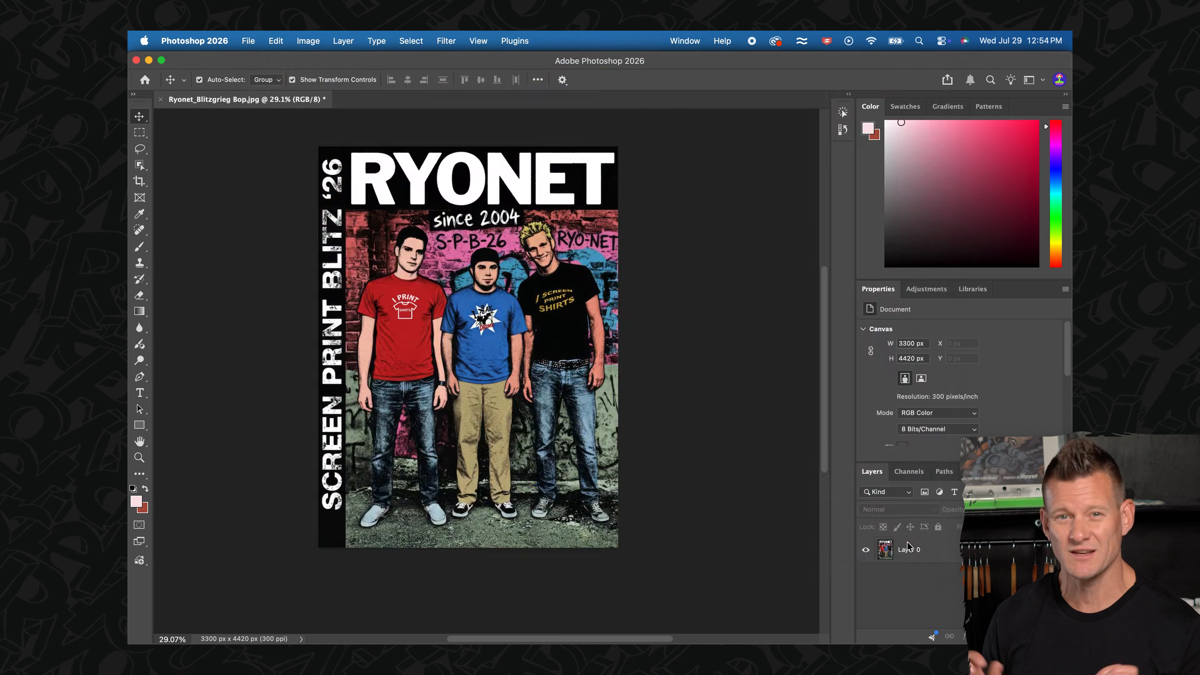
click(759, 269)
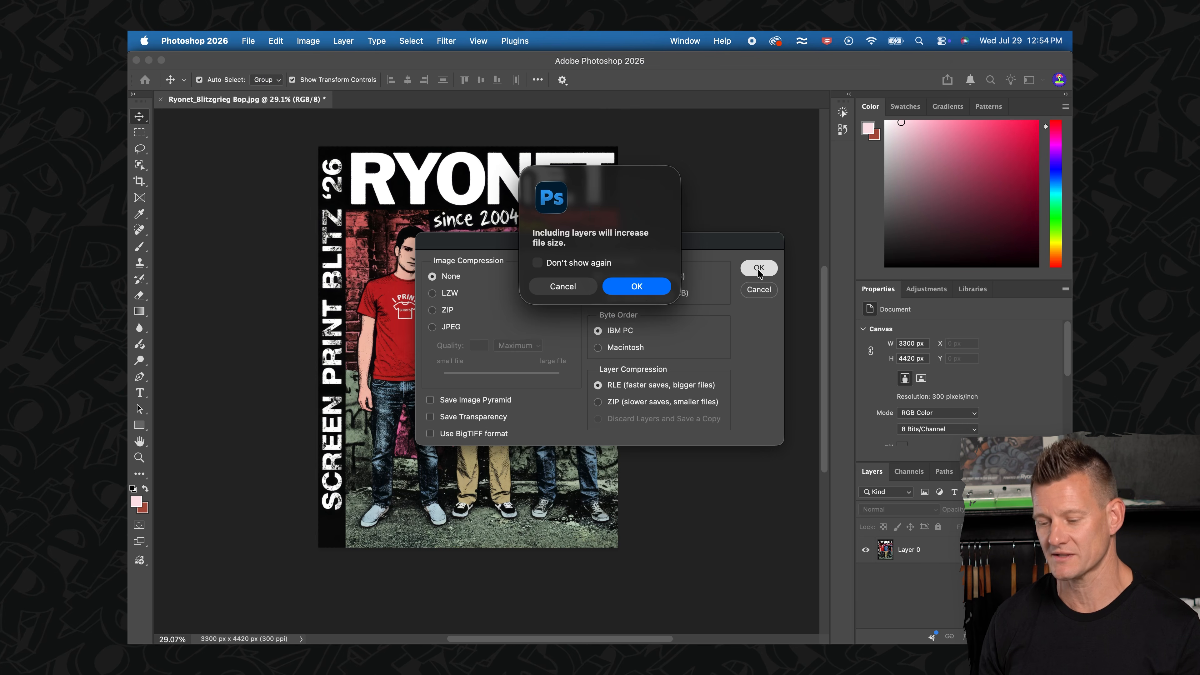
click(643, 291)
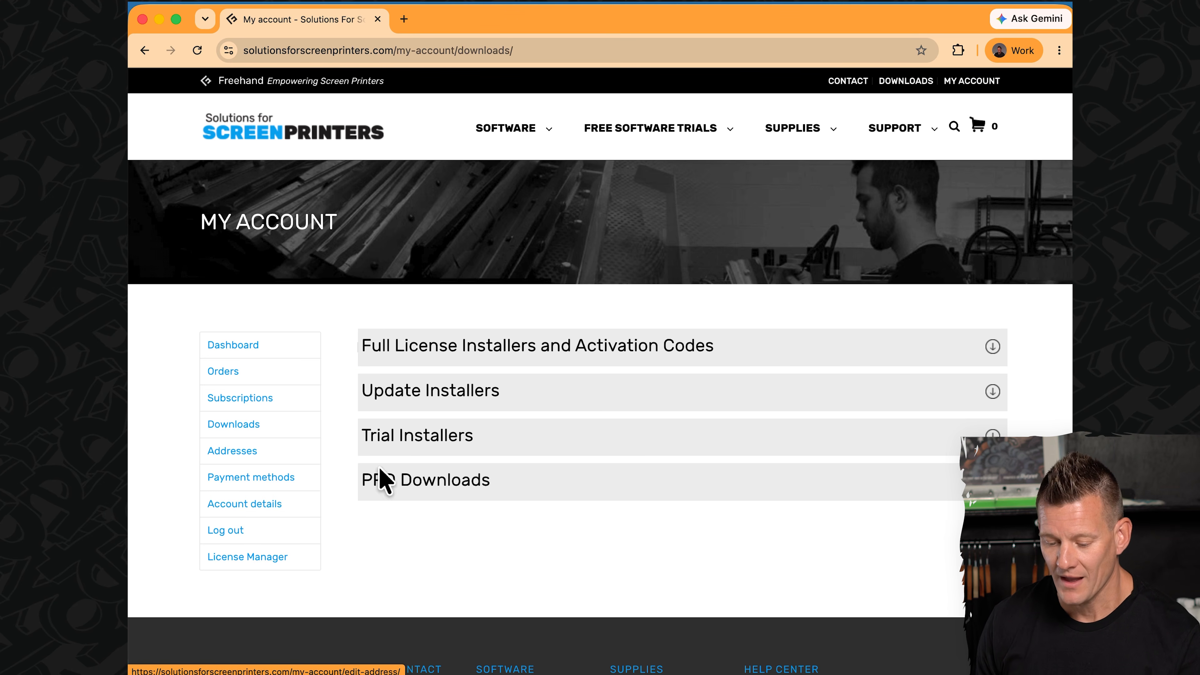
- Open the License Manager on the Solutions for Screenprinters account page
click(236, 557)
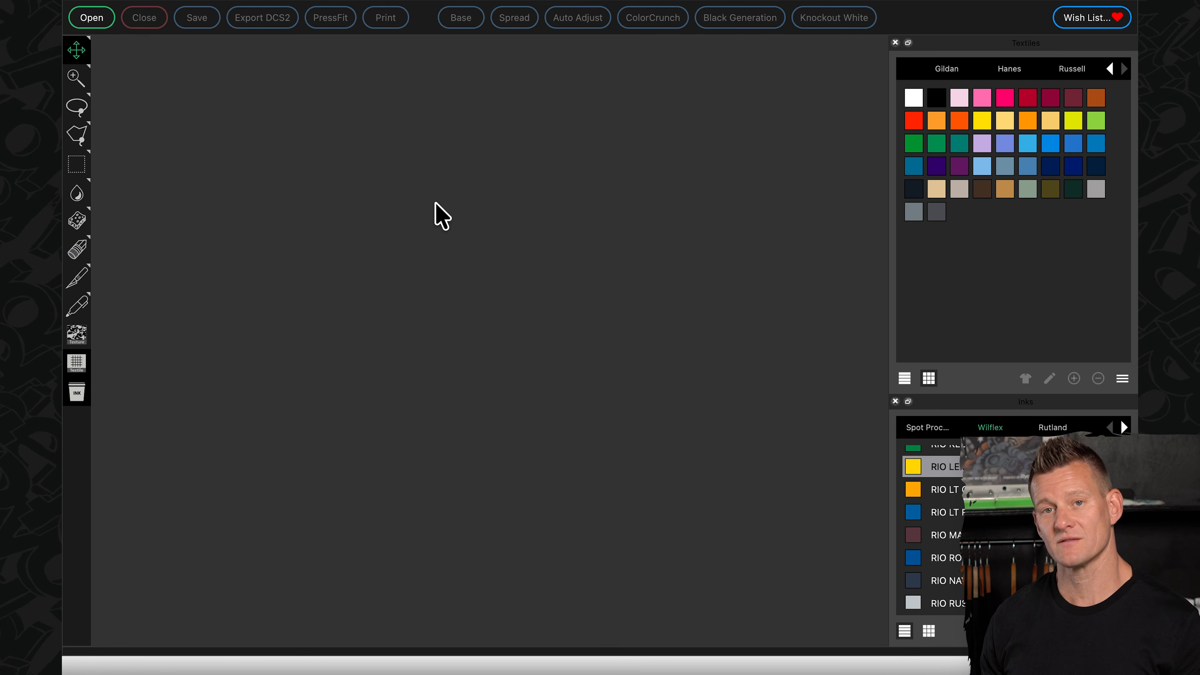
- In Separation Studio NXT, open Ryonet_Blitzgrieg Bop.tif from the Blitz Screen Bop 26 folder and separate it in Spot Process mode
click(90, 18)
click(582, 168)
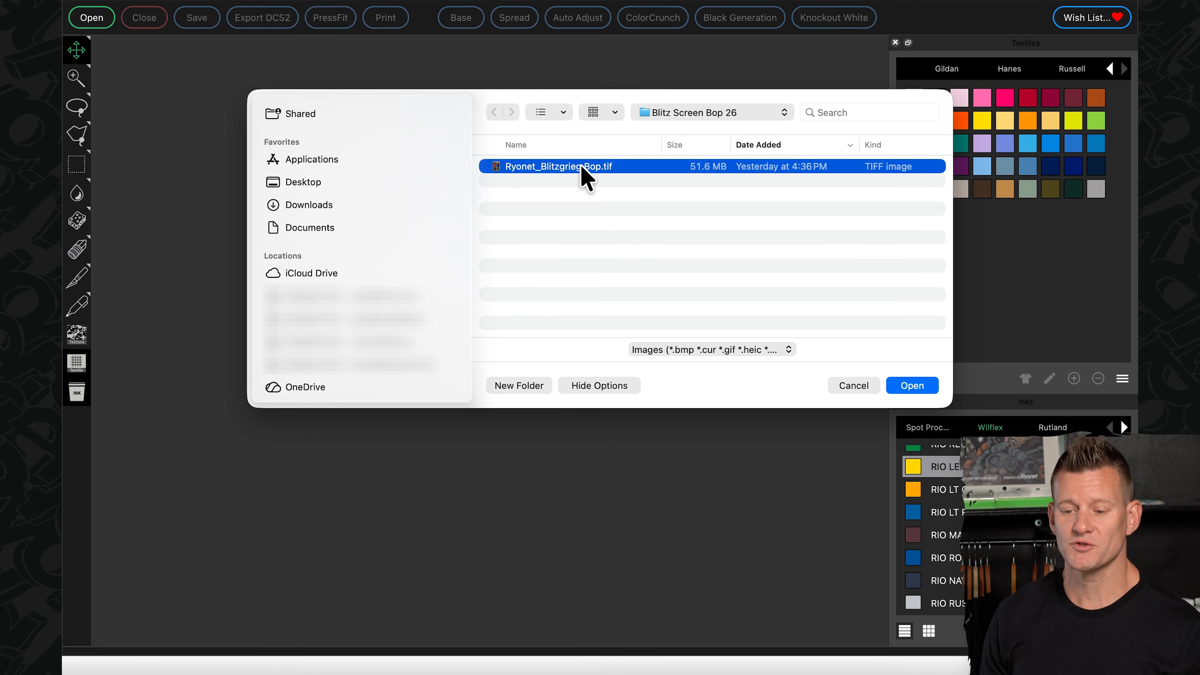
click(905, 387)
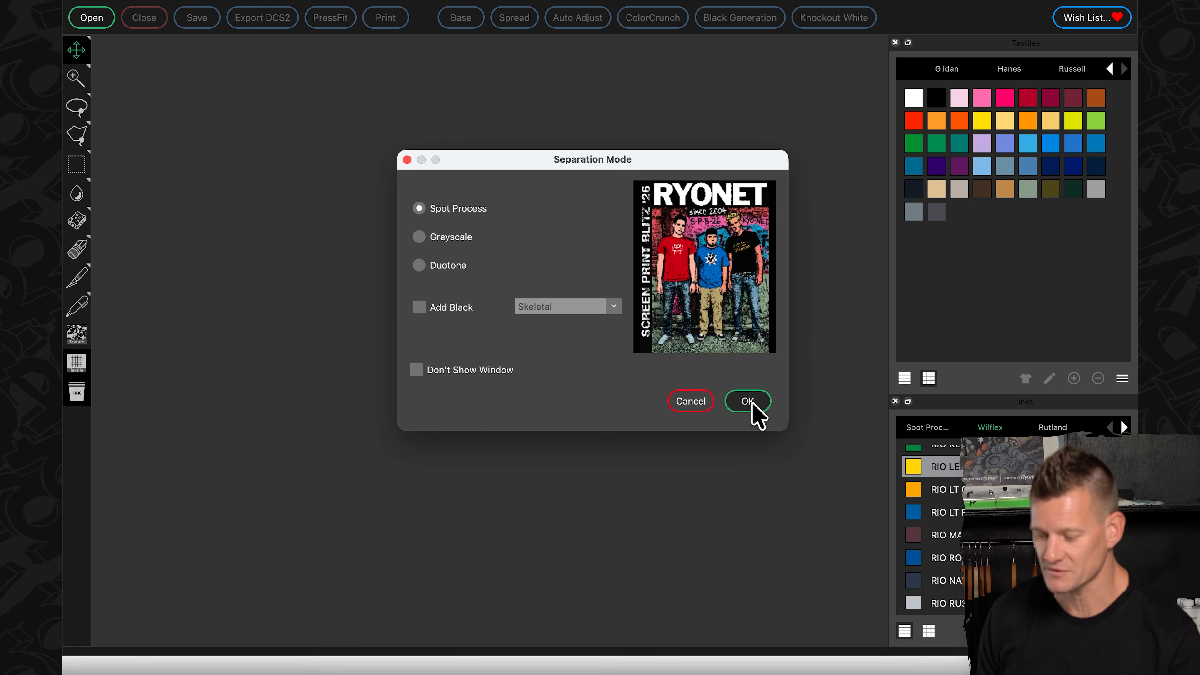
click(752, 404)
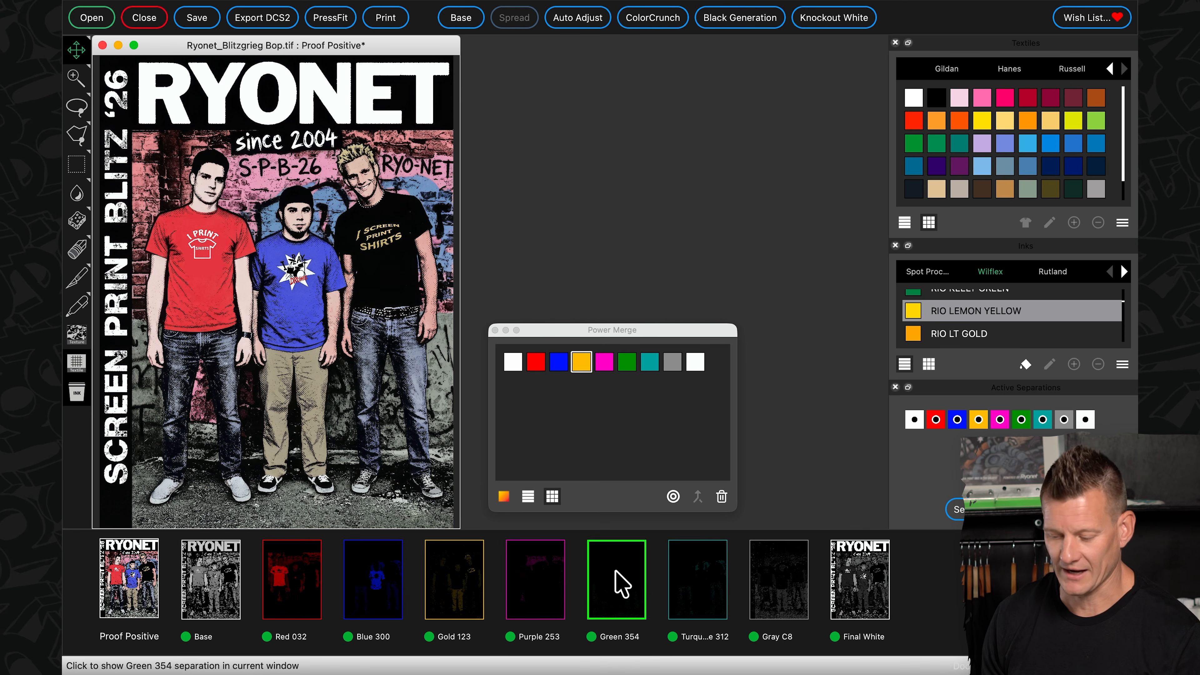
- Show the Green 354 separation on its own and compare its ink-colour view with its black-on-white view
click(624, 596)
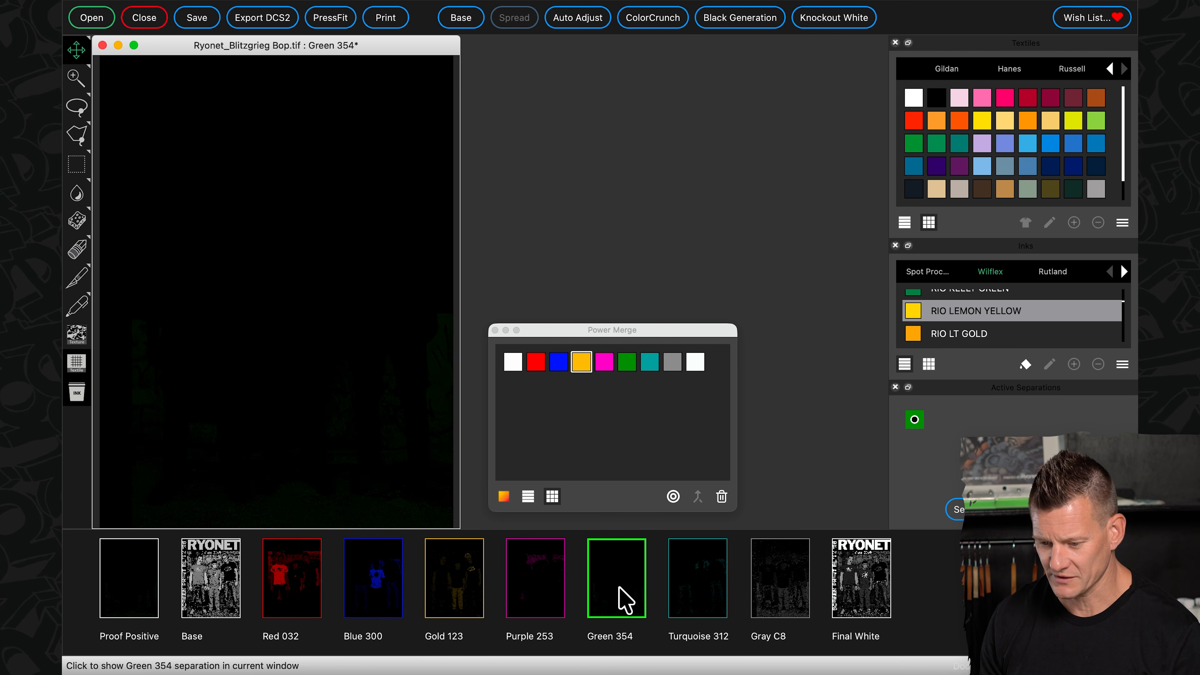
right_click(231, 323)
click(268, 330)
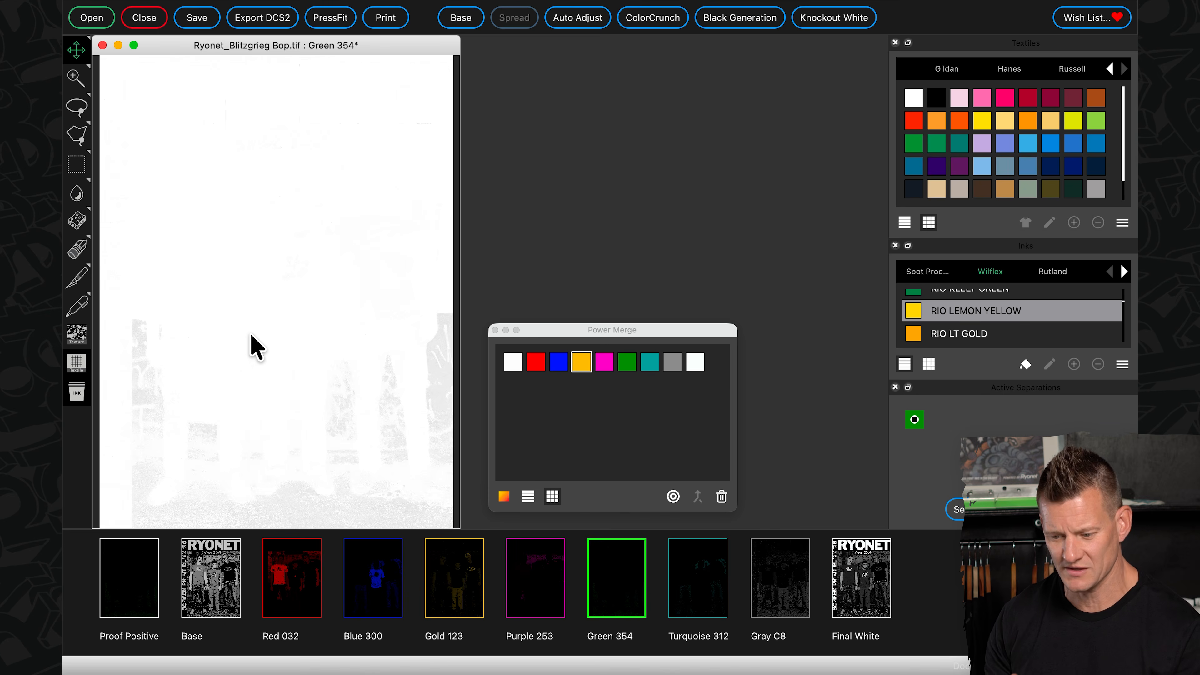
right_click(257, 348)
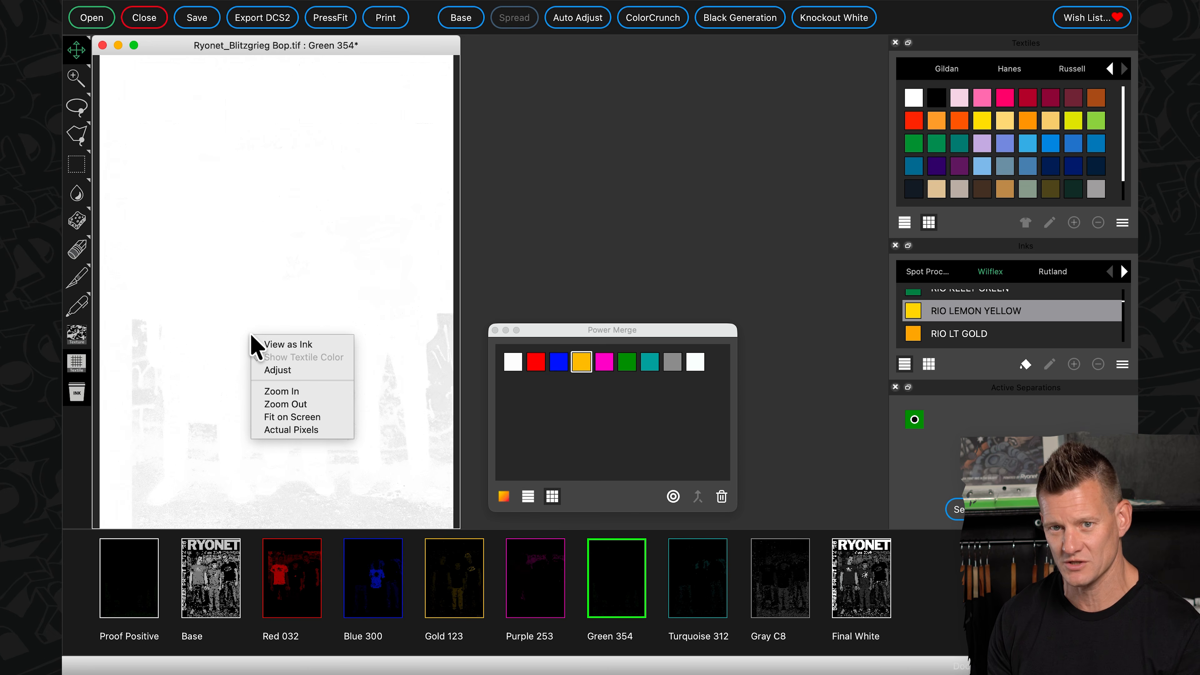
click(282, 345)
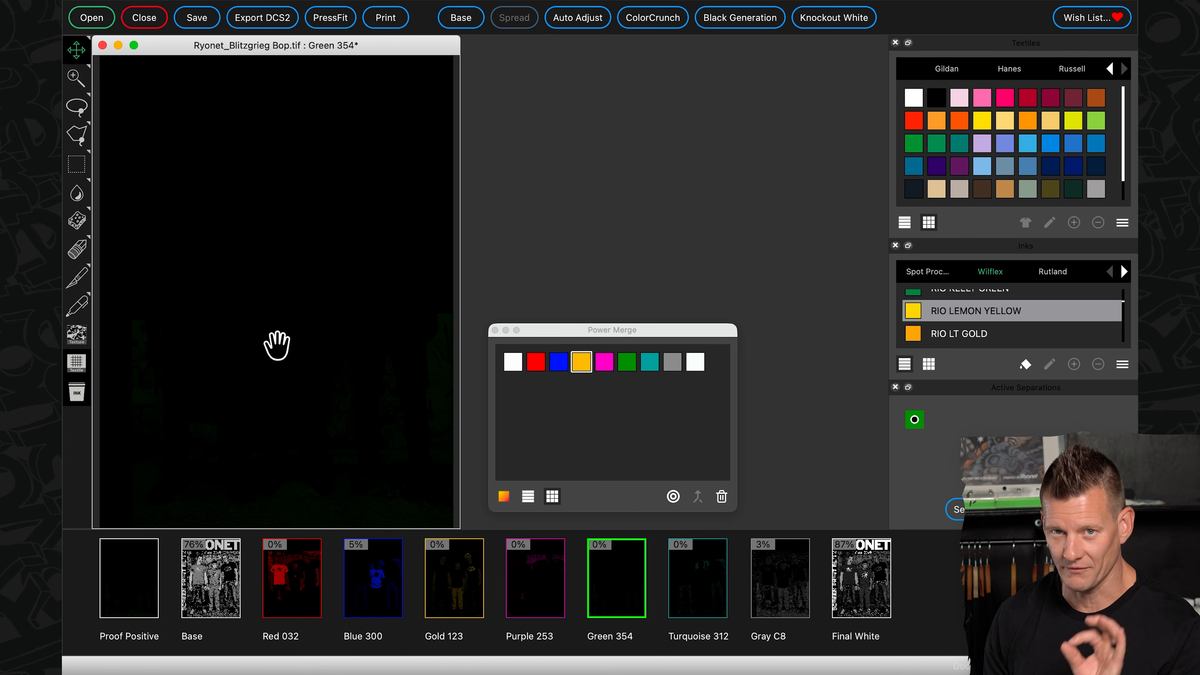
right_click(289, 280)
click(322, 288)
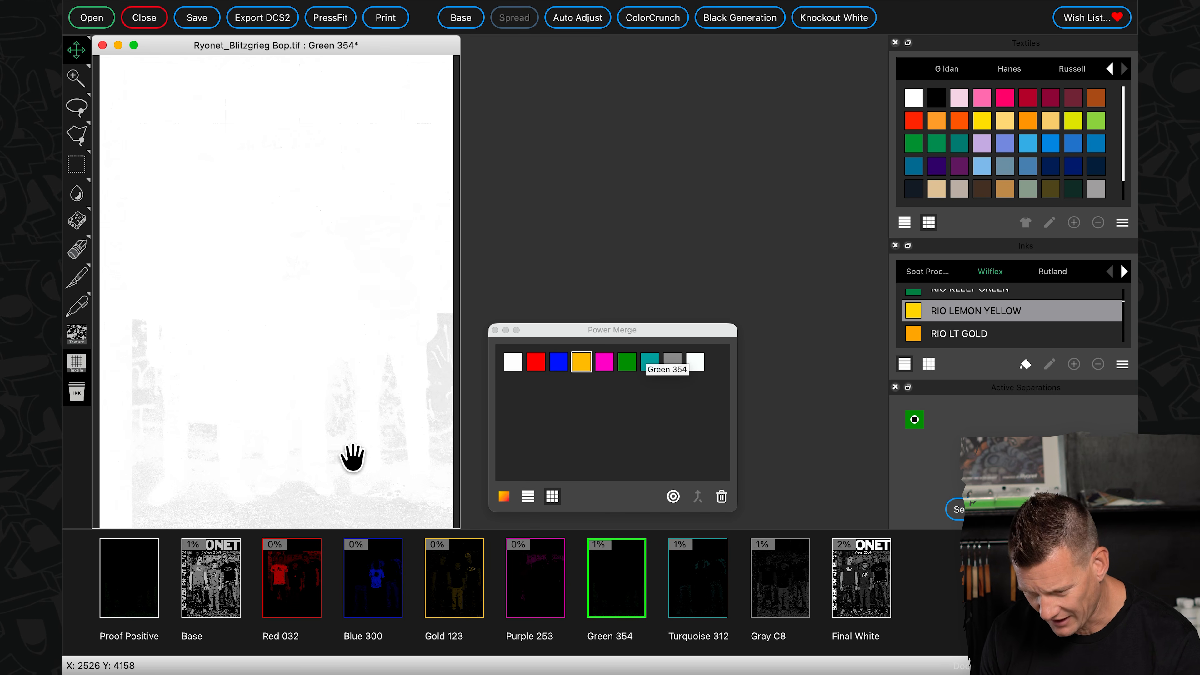
- Display the Blue 300 separation and merge Green 354 into it with Power Merge
click(563, 369)
click(385, 594)
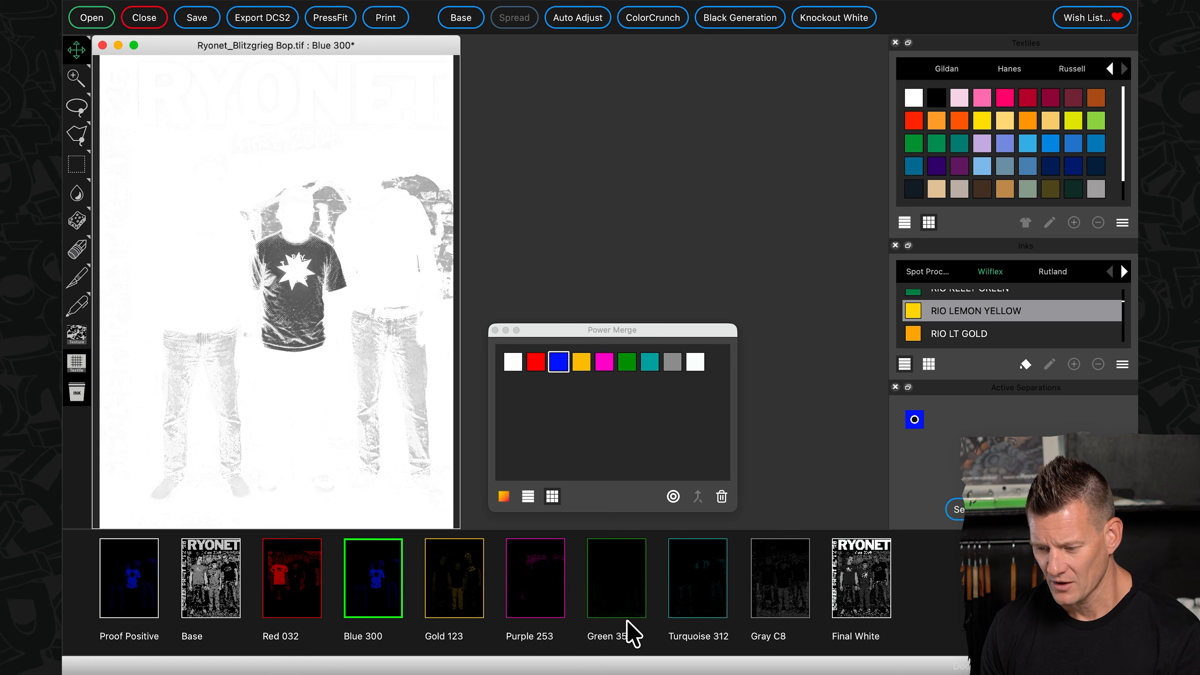
click(625, 362)
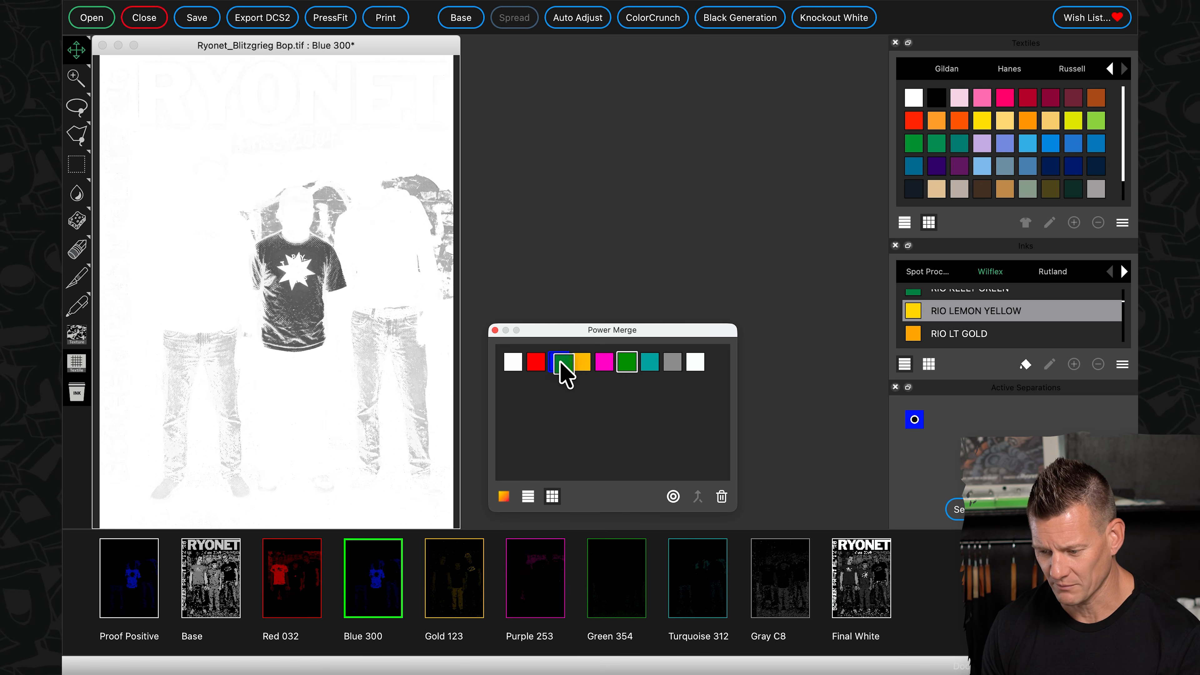
click(559, 372)
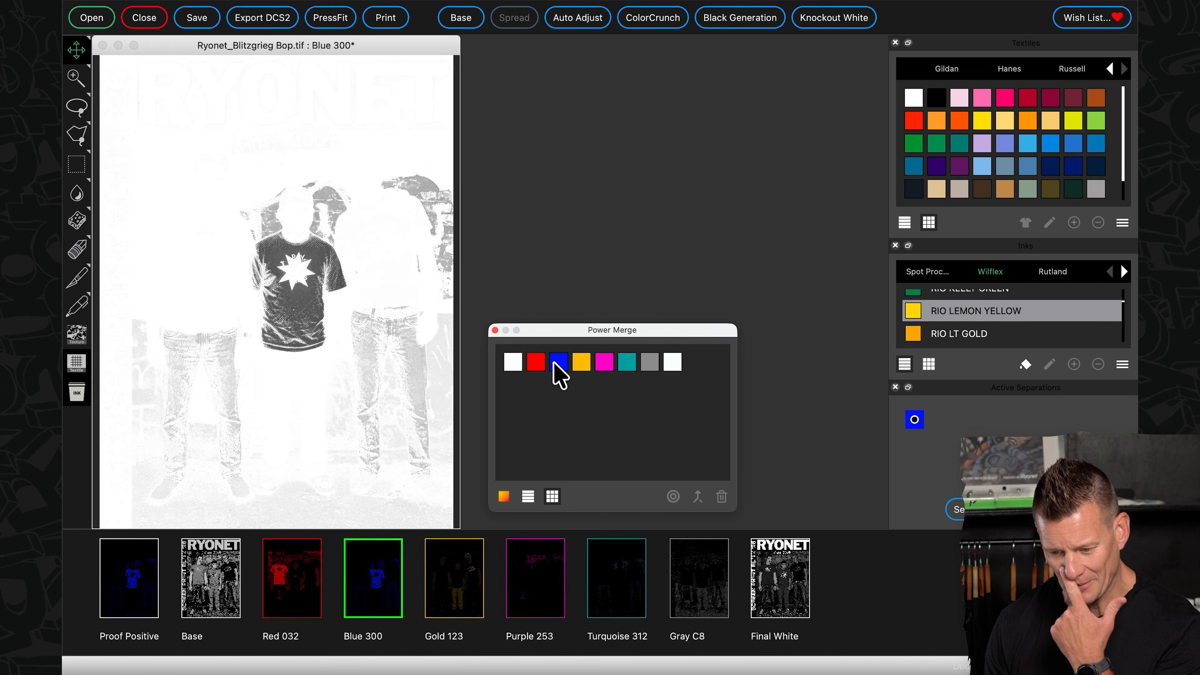
- Inspect the Turquoise 312 separation and merge it into Blue 300 with Power Merge
click(530, 606)
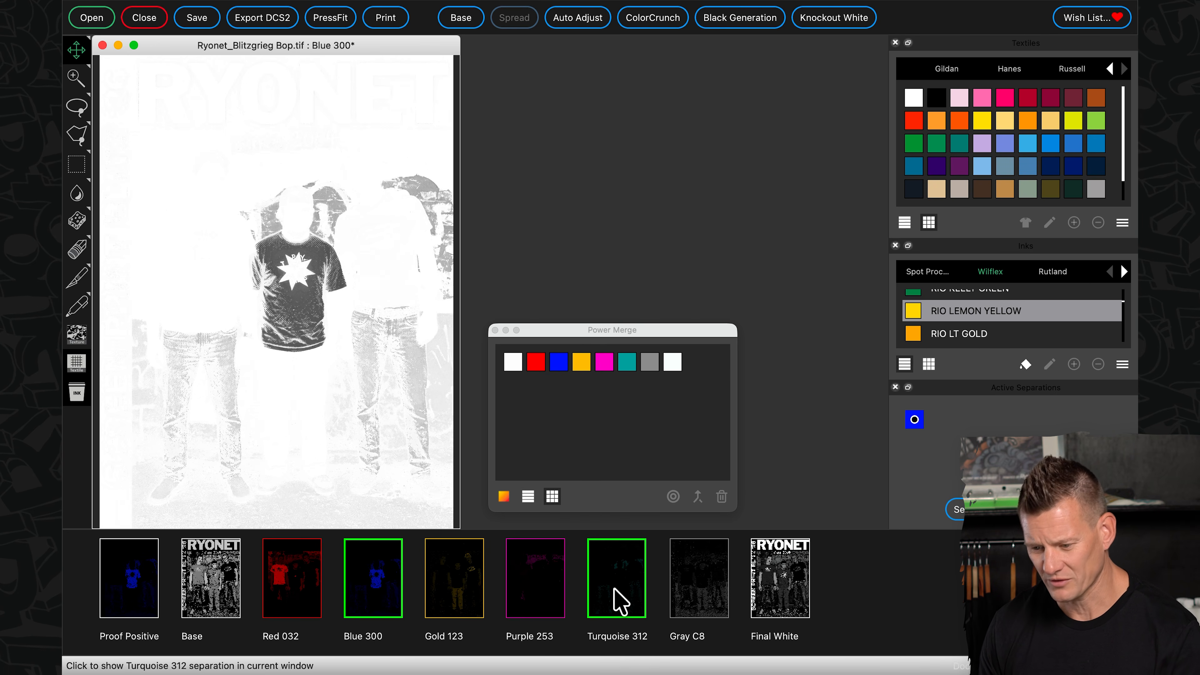
click(619, 601)
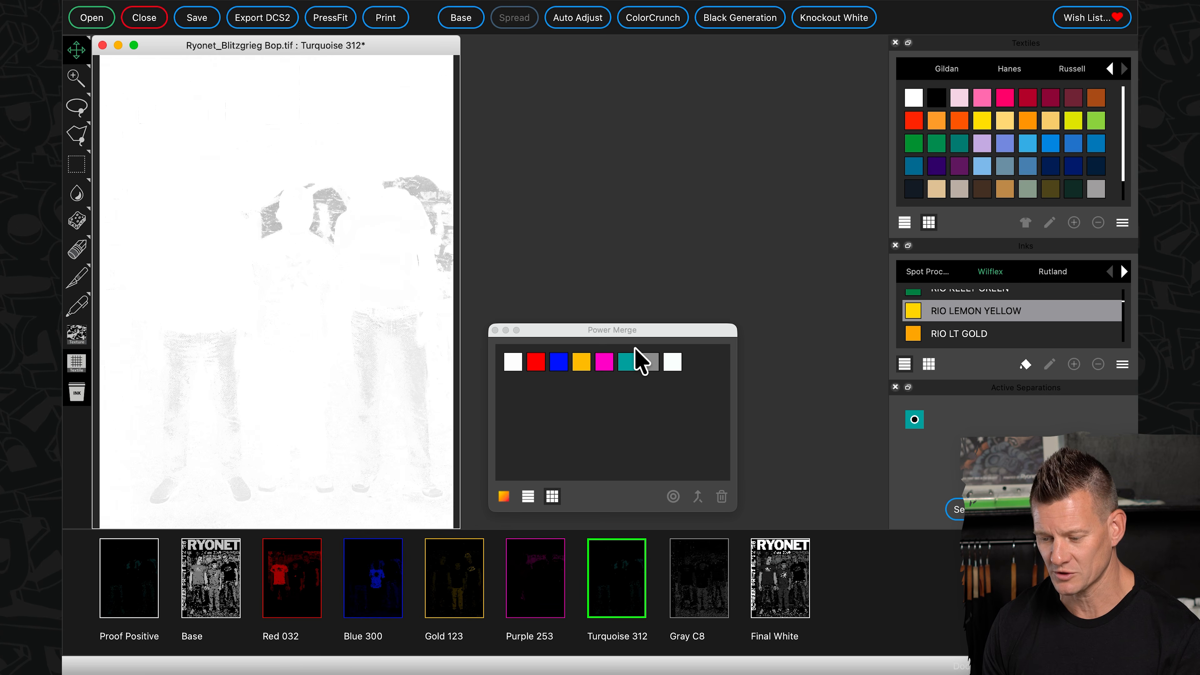
click(628, 363)
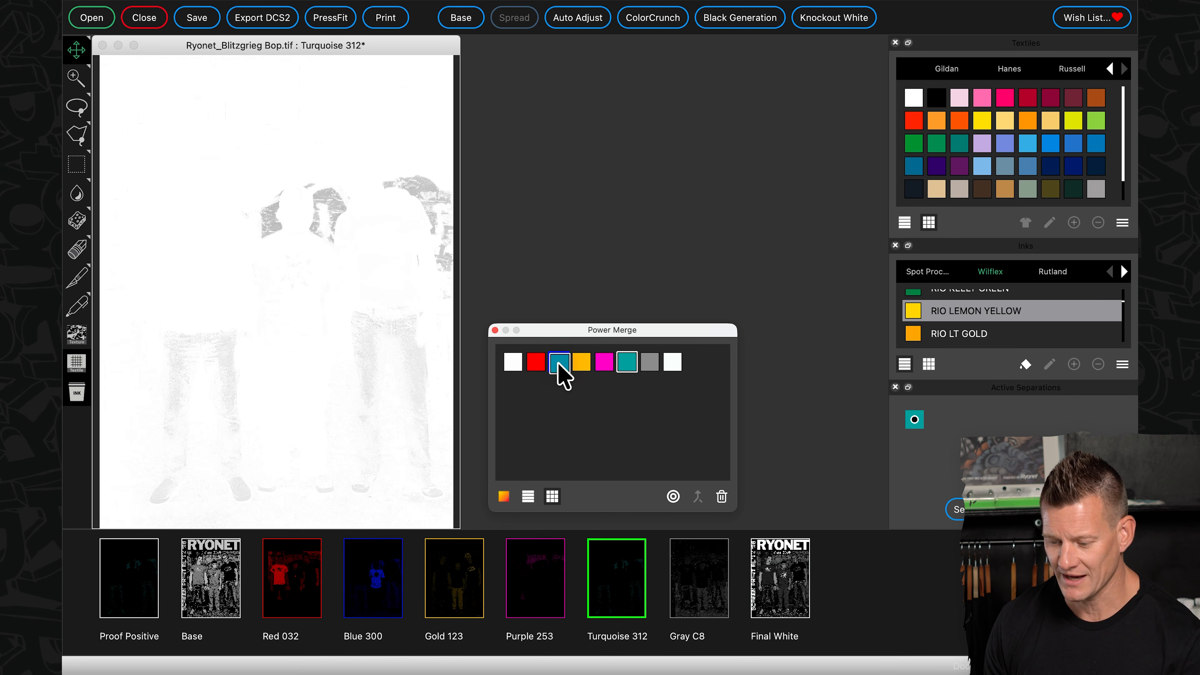
drag(562, 374, 564, 374)
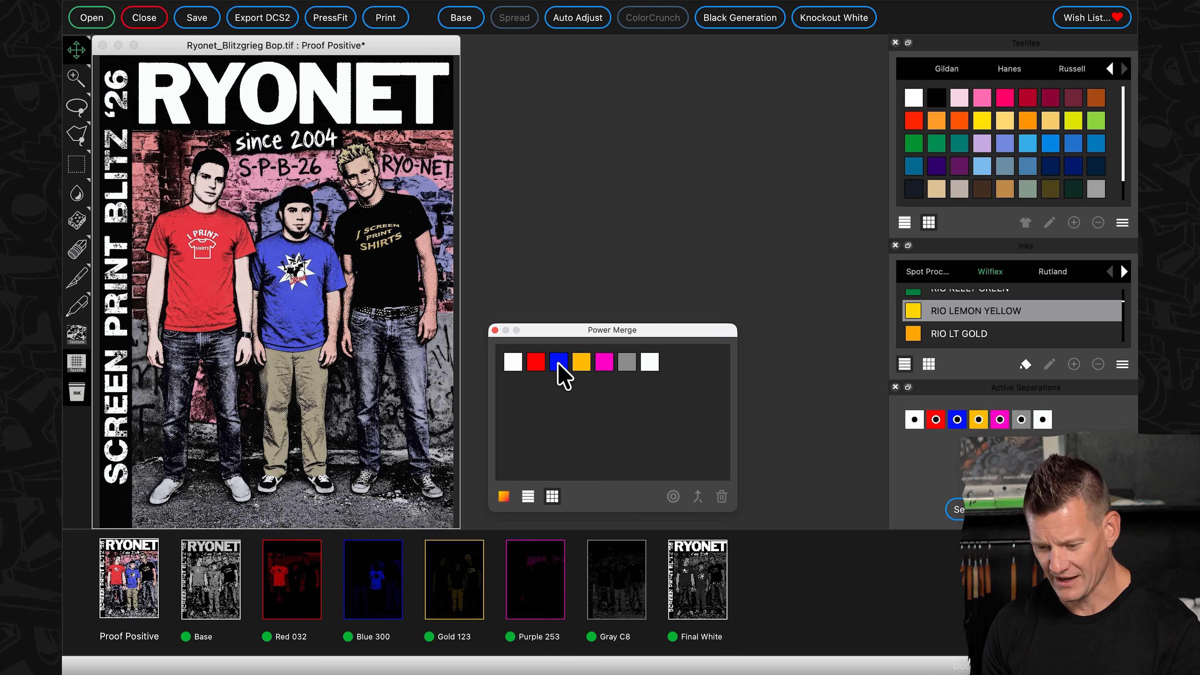
- Merge the Gray C8 separation into the Base separation with Power Merge
click(627, 606)
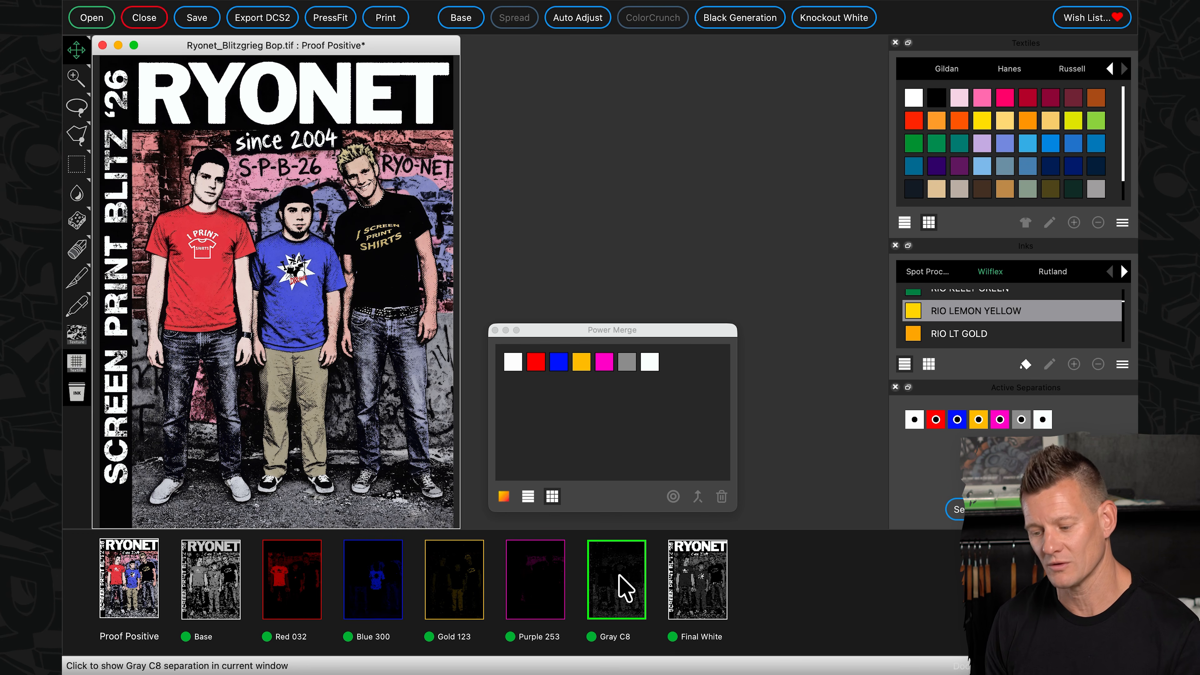
click(629, 362)
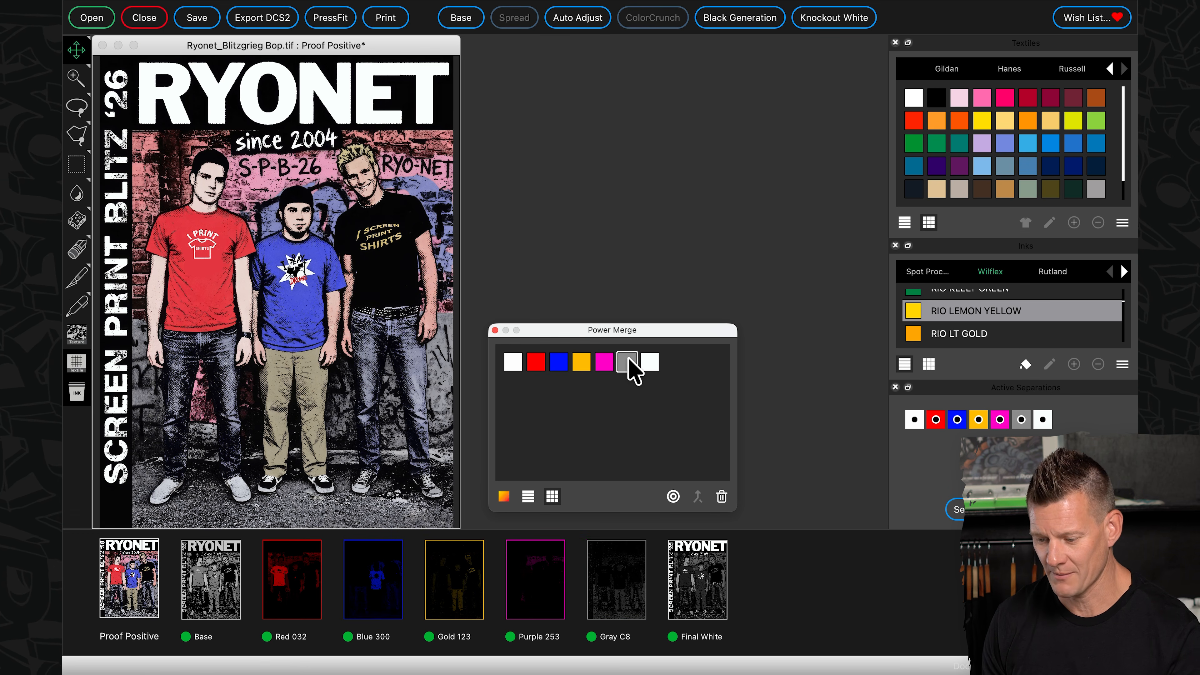
drag(513, 364, 515, 365)
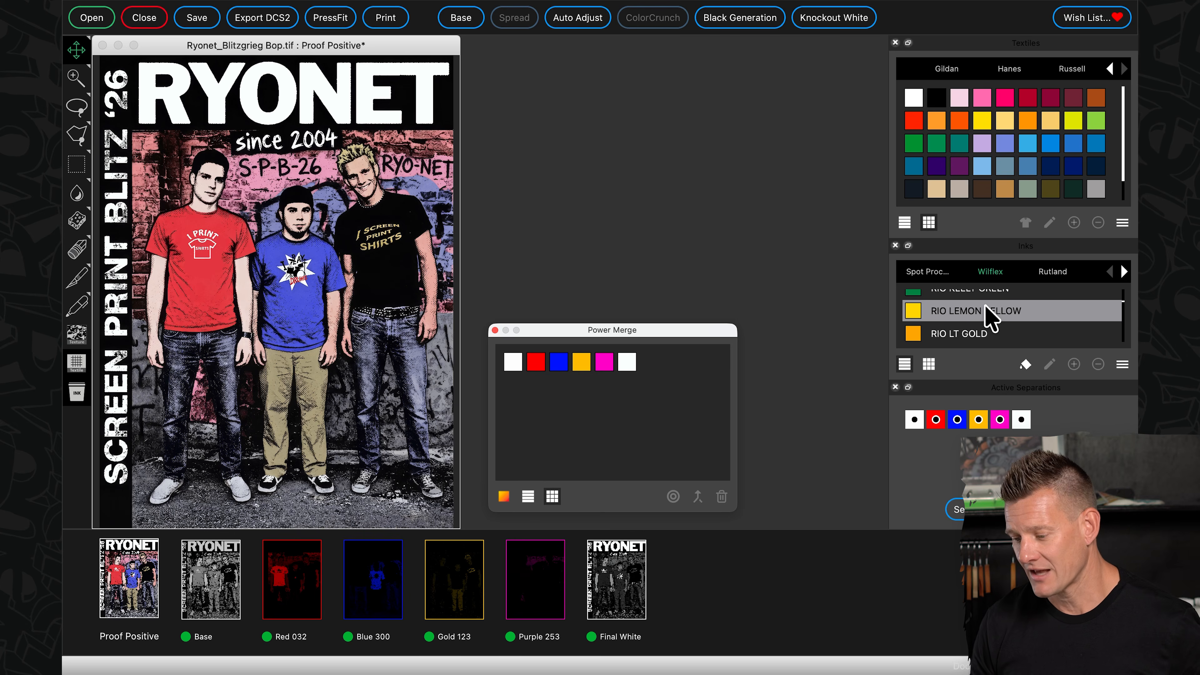
- Find RIO NATIONAL RED among the Wilflex inks and assign it to the Red 032 separation
scroll(981, 334, up, 2)
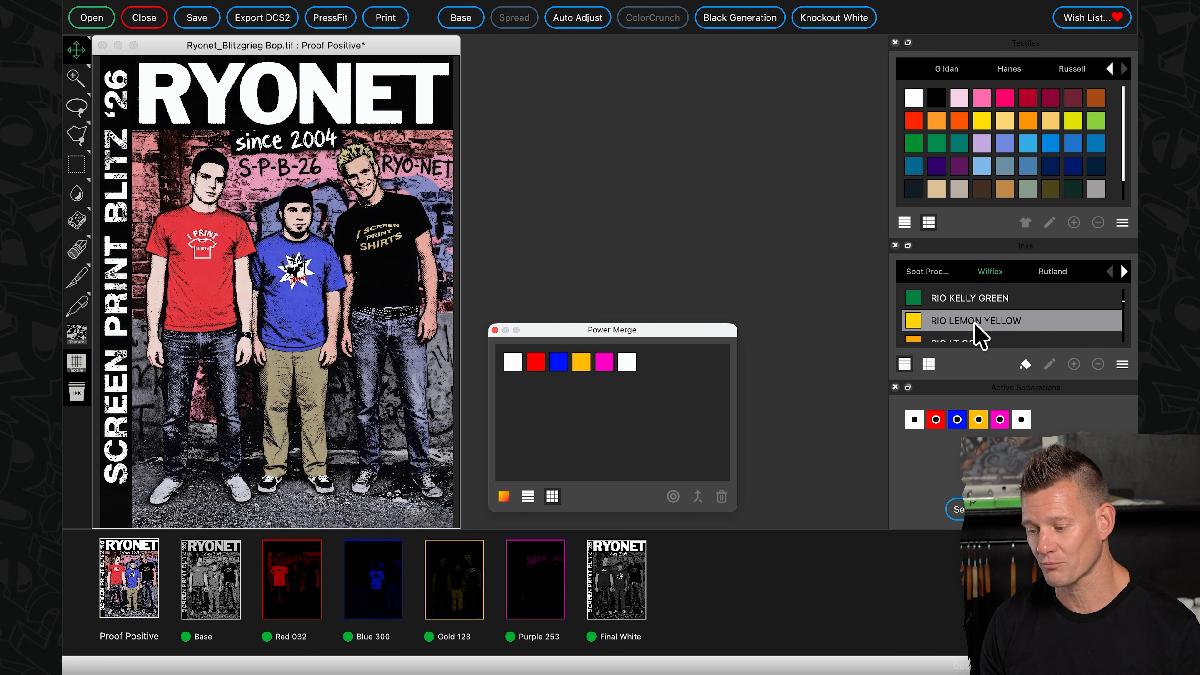
scroll(979, 334, up, 1)
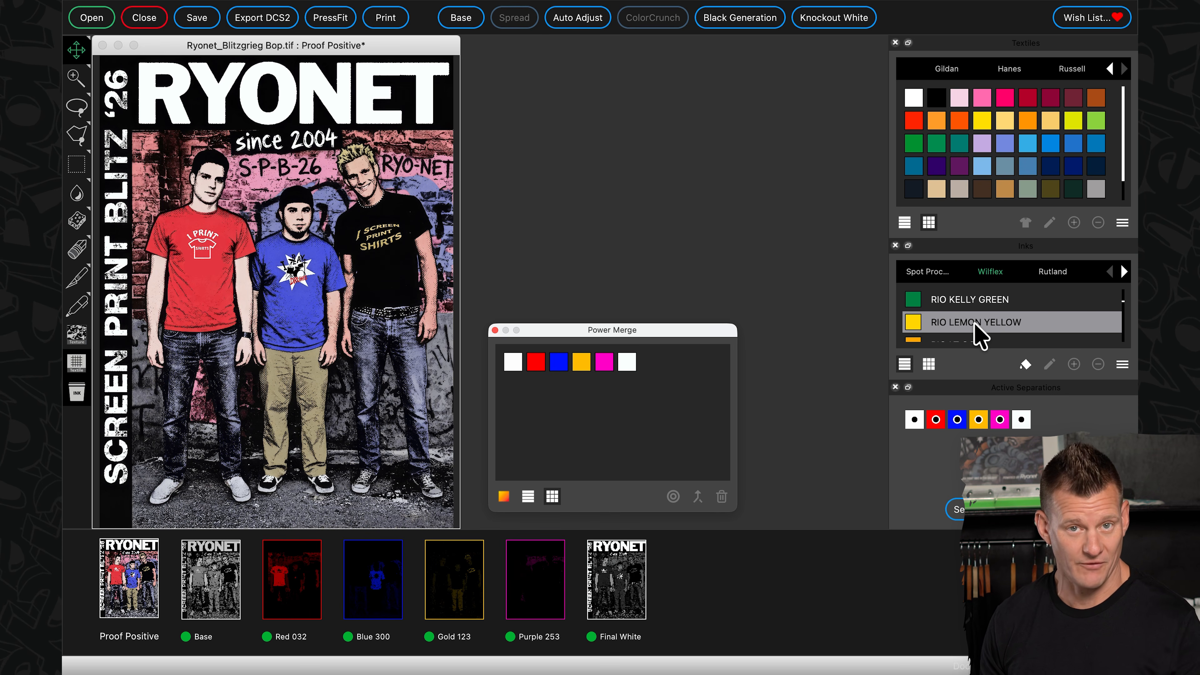
scroll(979, 335, up, 10)
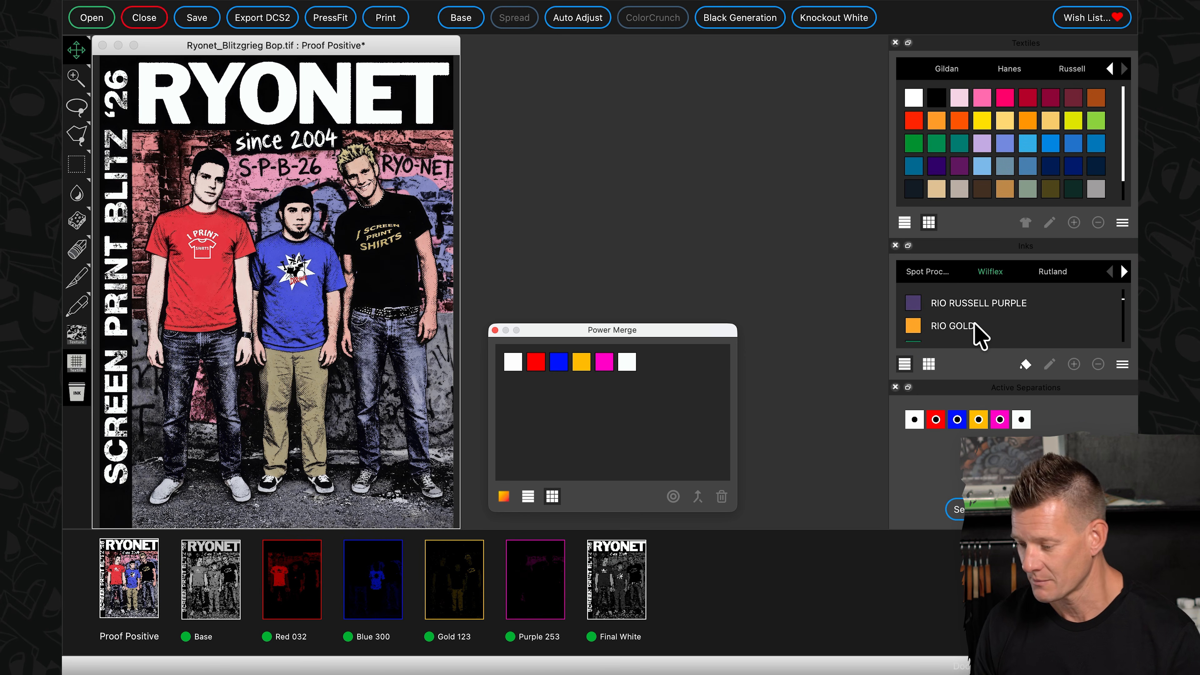
scroll(979, 334, down, 10)
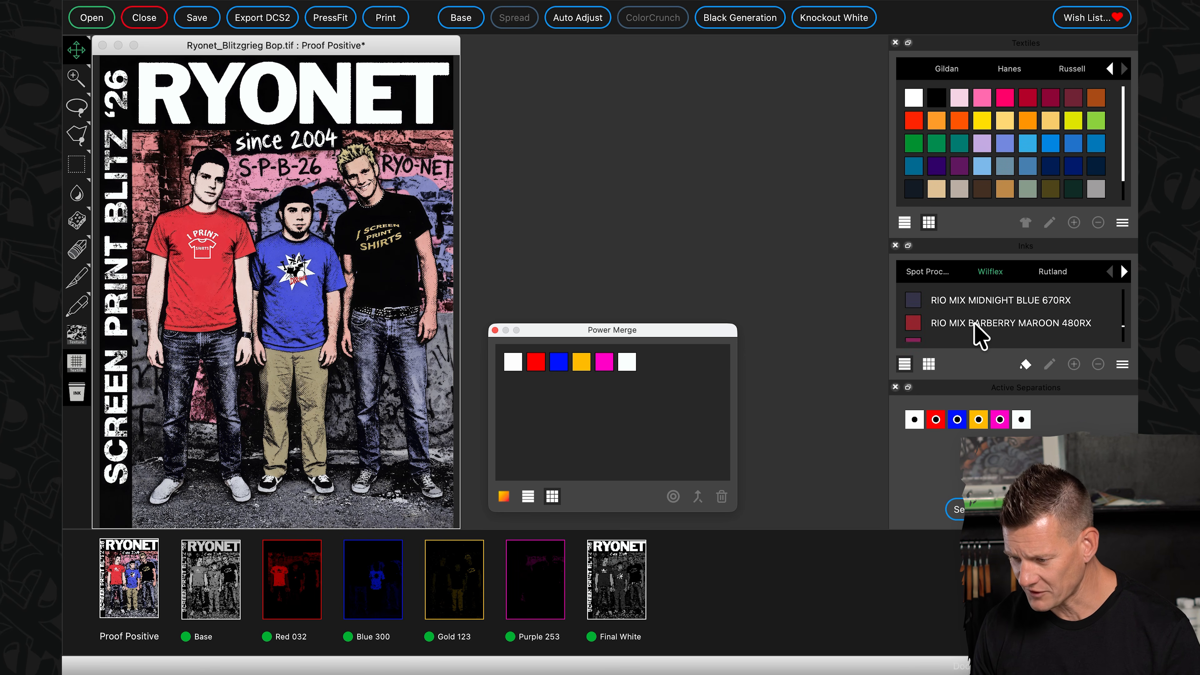
scroll(979, 335, up, 8)
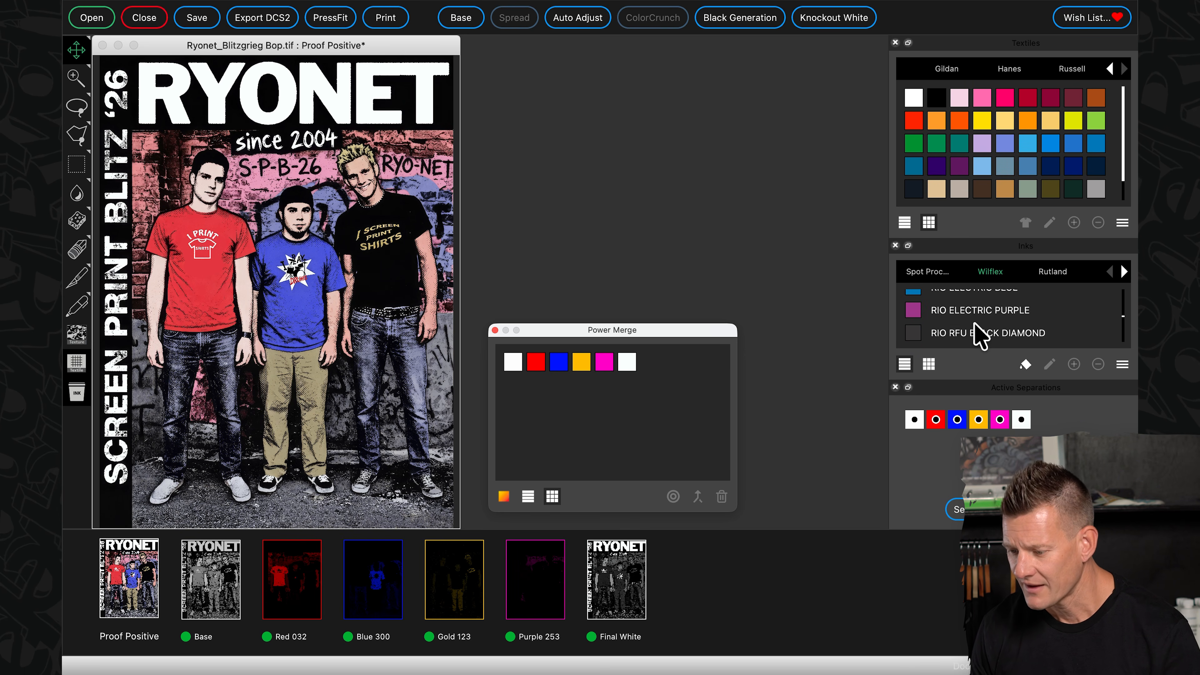
scroll(979, 335, up, 5)
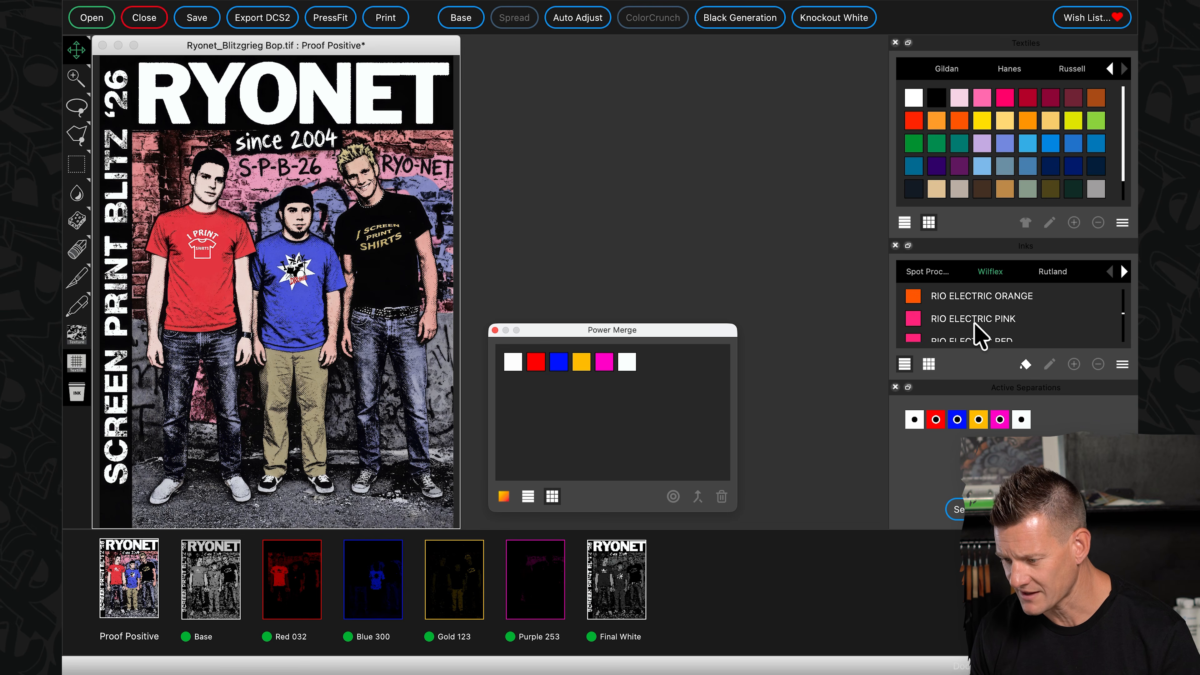
scroll(975, 326, up, 2)
mouse_move(950, 317)
mouse_down()
mouse_move(485, 466)
mouse_move(295, 611)
mouse_move(299, 602)
mouse_up()
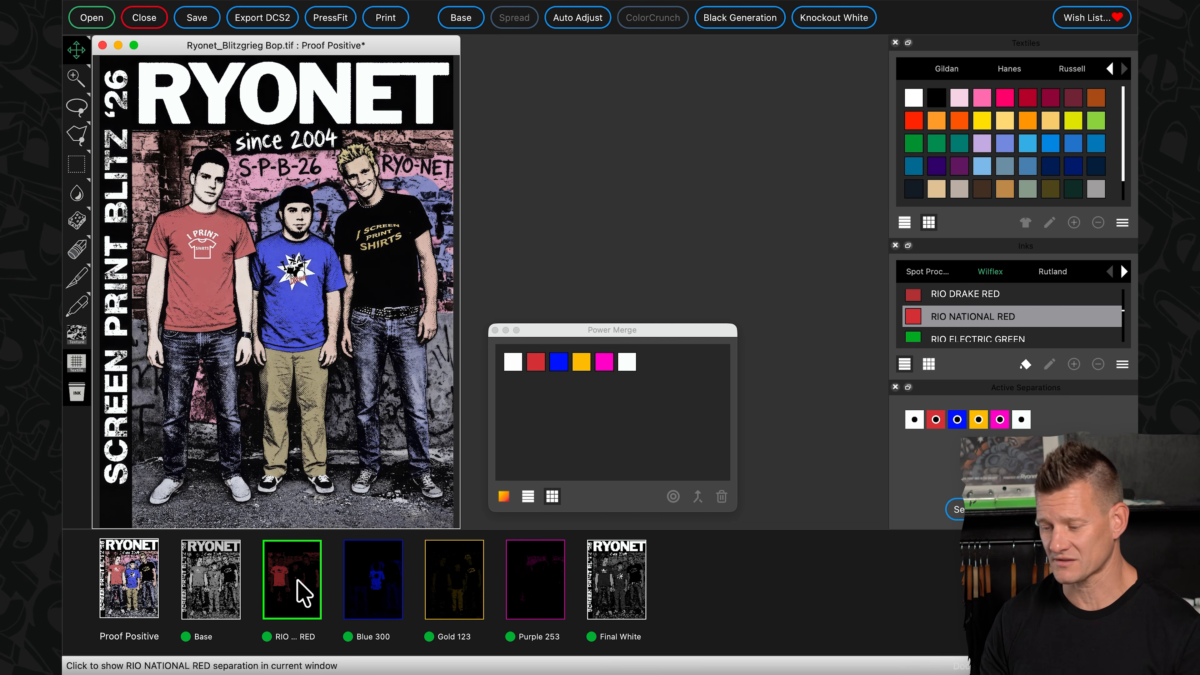
- Find RIO SCARLET among the Wilflex inks and assign it to the red separation
scroll(964, 316, down, 5)
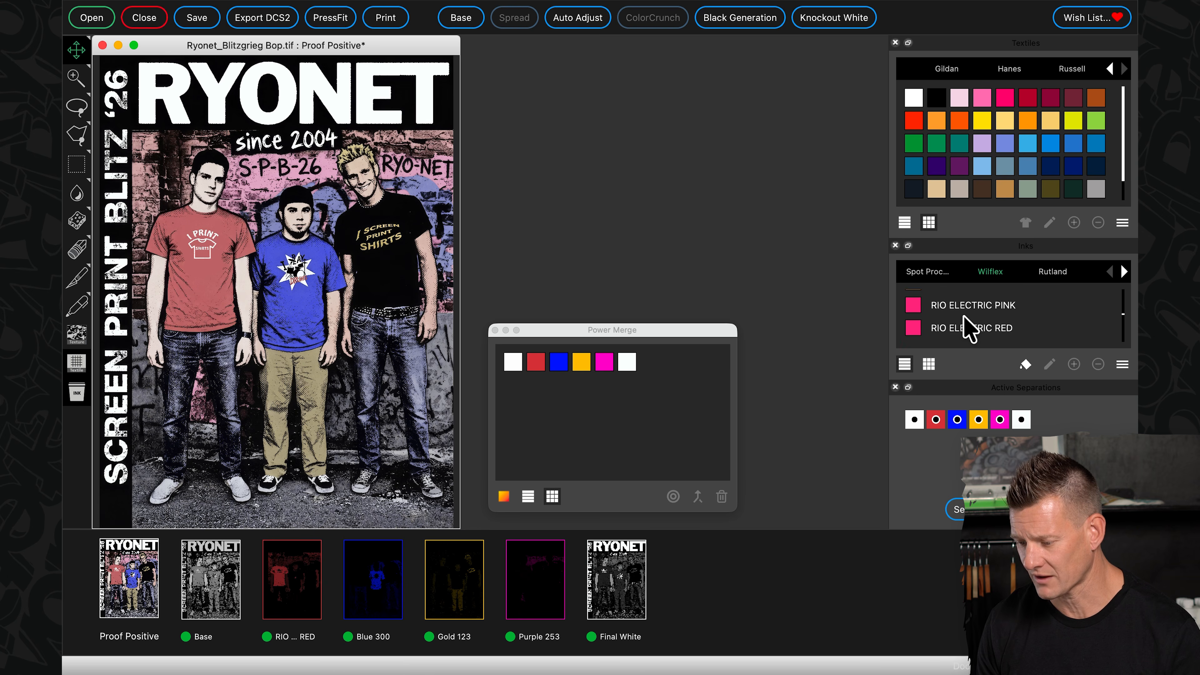
scroll(964, 327, down, 10)
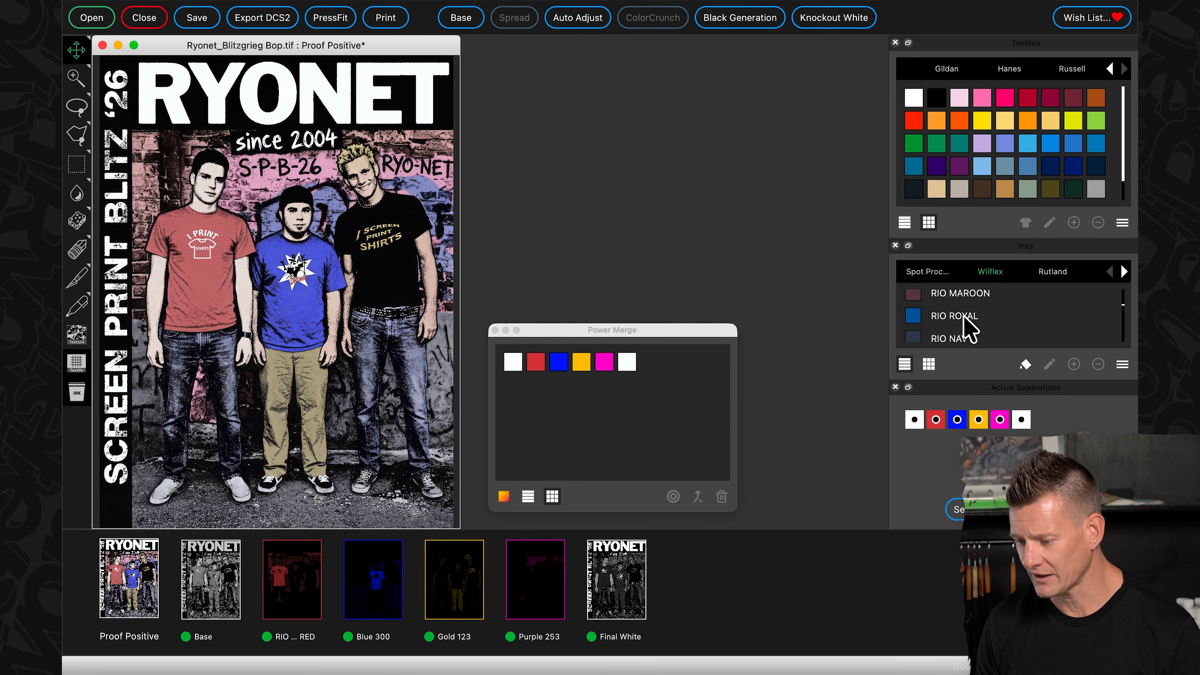
scroll(964, 326, down, 5)
drag(928, 334, 289, 598)
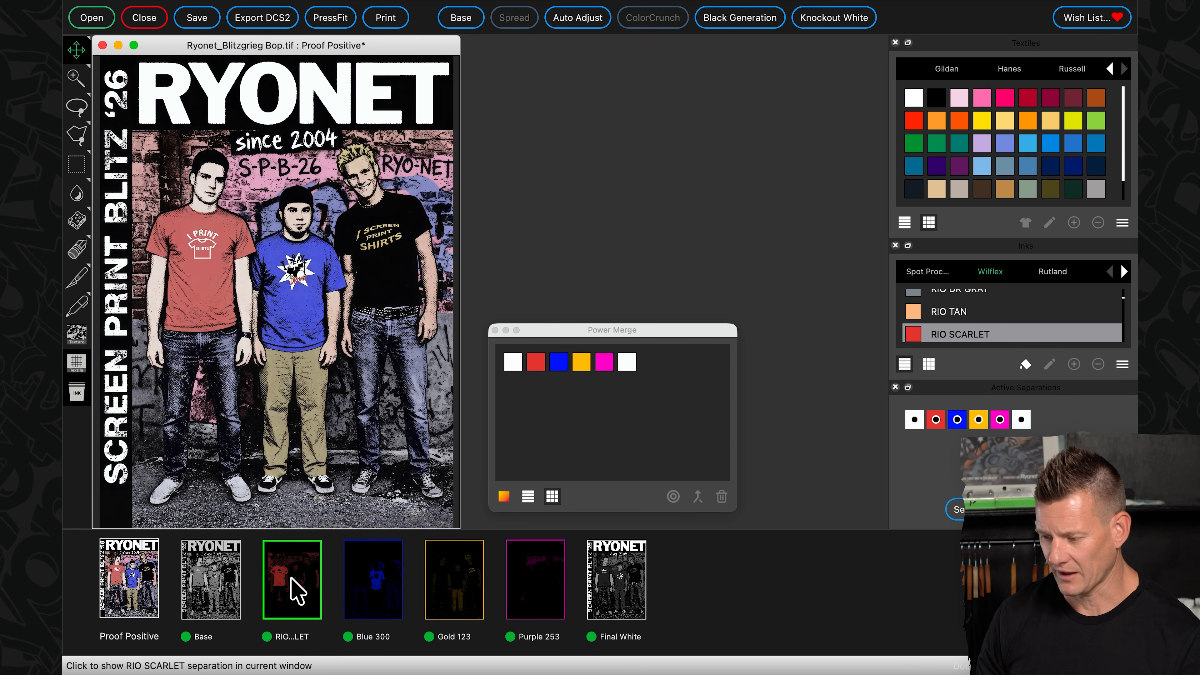
- Find RIO ROYAL among the Wilflex inks and assign it to the Blue 300 separation
scroll(1037, 327, up, 5)
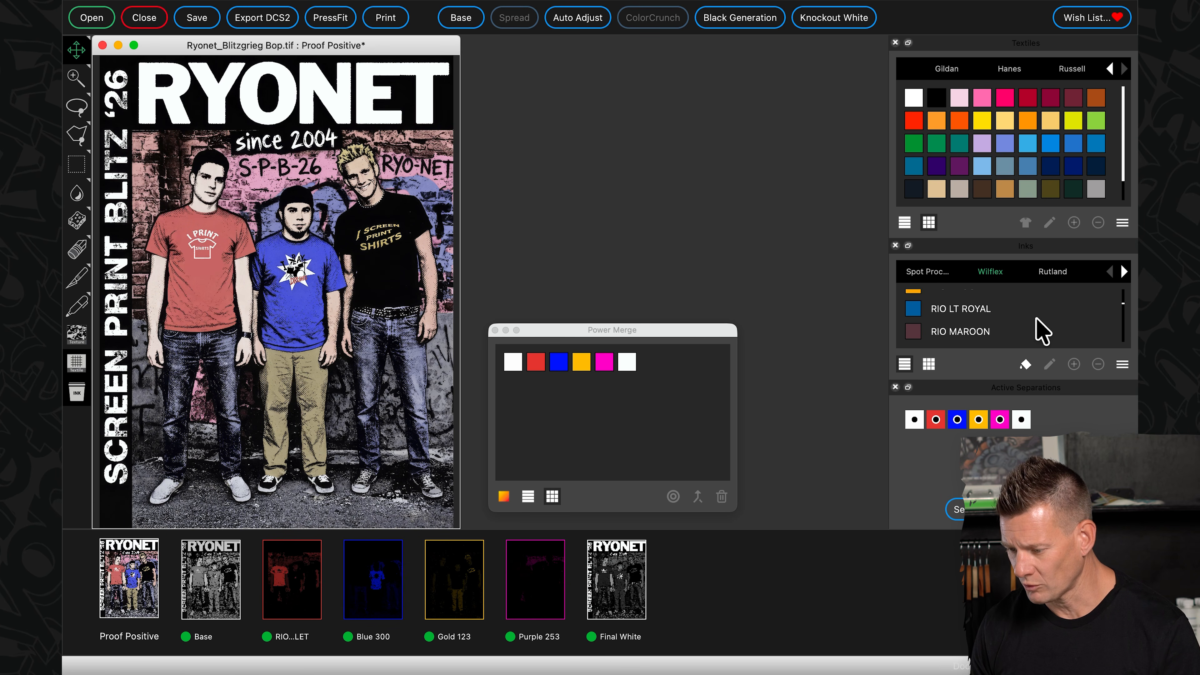
scroll(1044, 331, down, 2)
scroll(1038, 331, up, 3)
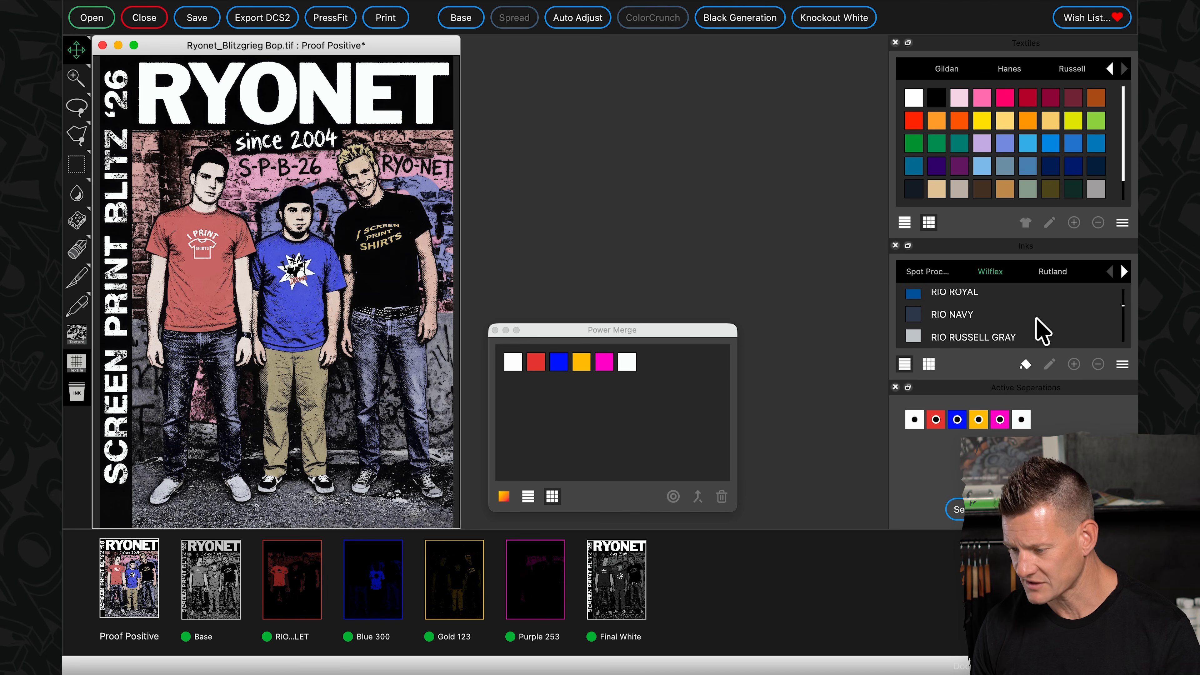
click(929, 310)
drag(929, 312, 364, 582)
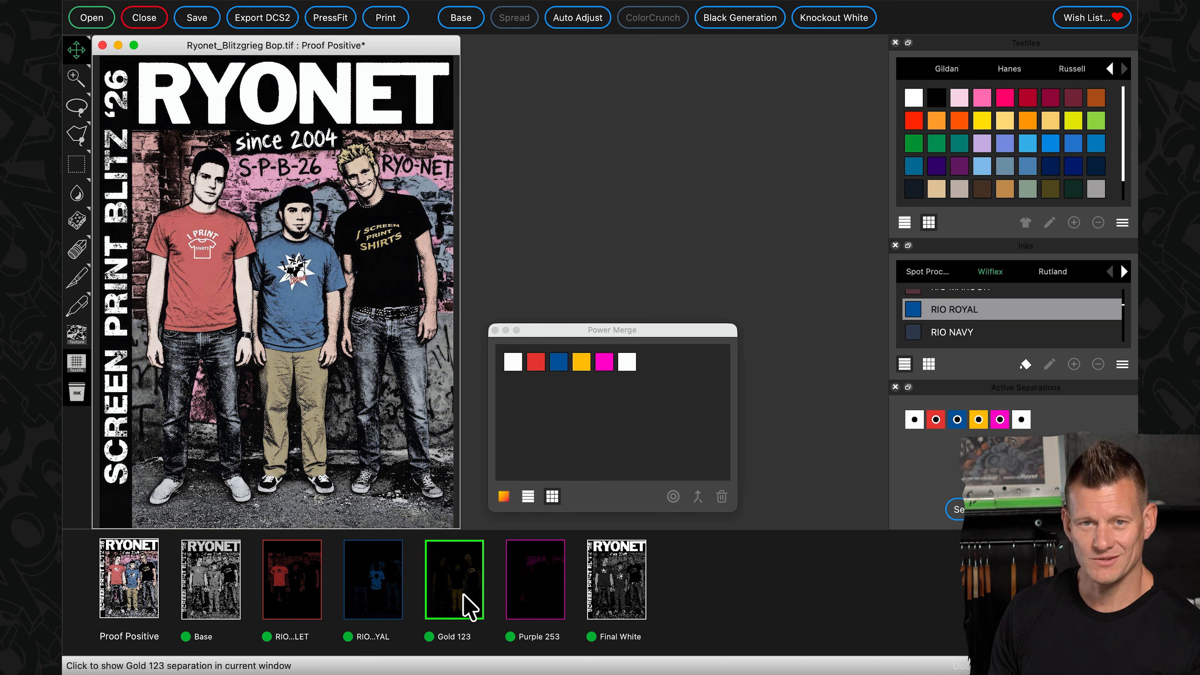
- Return to the Proof Positive and assign the Wilflex ink RIO LEMON YELLOW to the Gold 123 separation
click(468, 602)
click(125, 607)
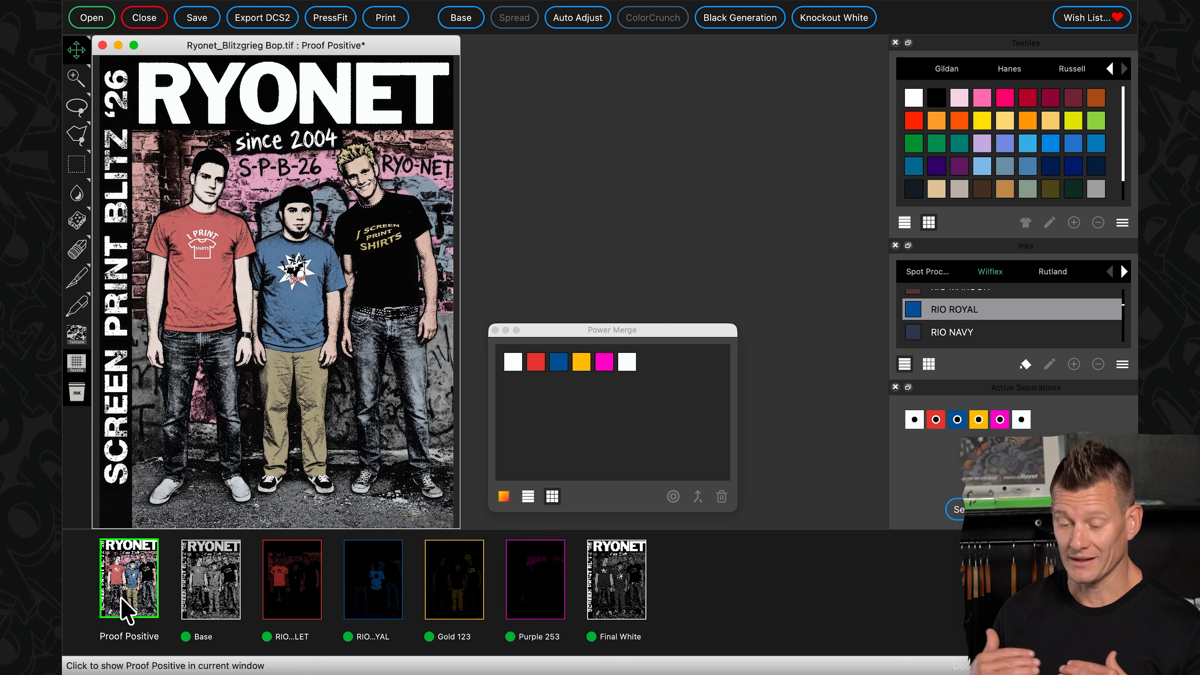
scroll(955, 310, down, 3)
scroll(954, 310, down, 5)
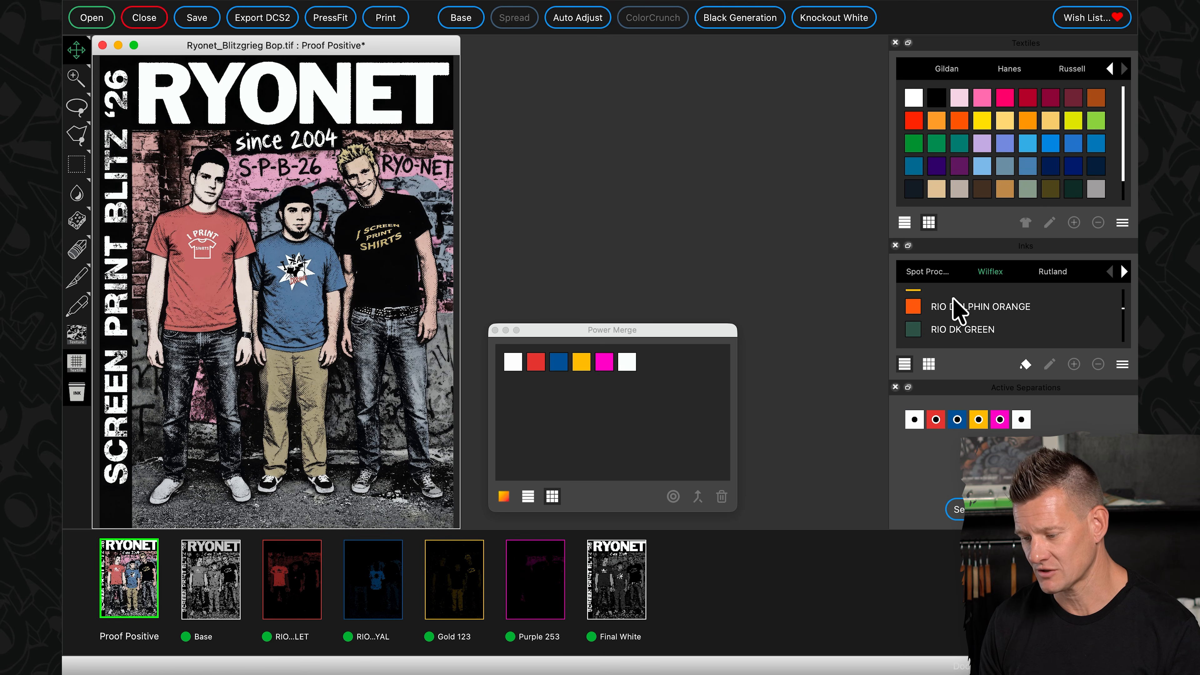
mouse_move(953, 305)
mouse_down()
mouse_move(495, 485)
mouse_move(520, 586)
mouse_move(457, 587)
mouse_up()
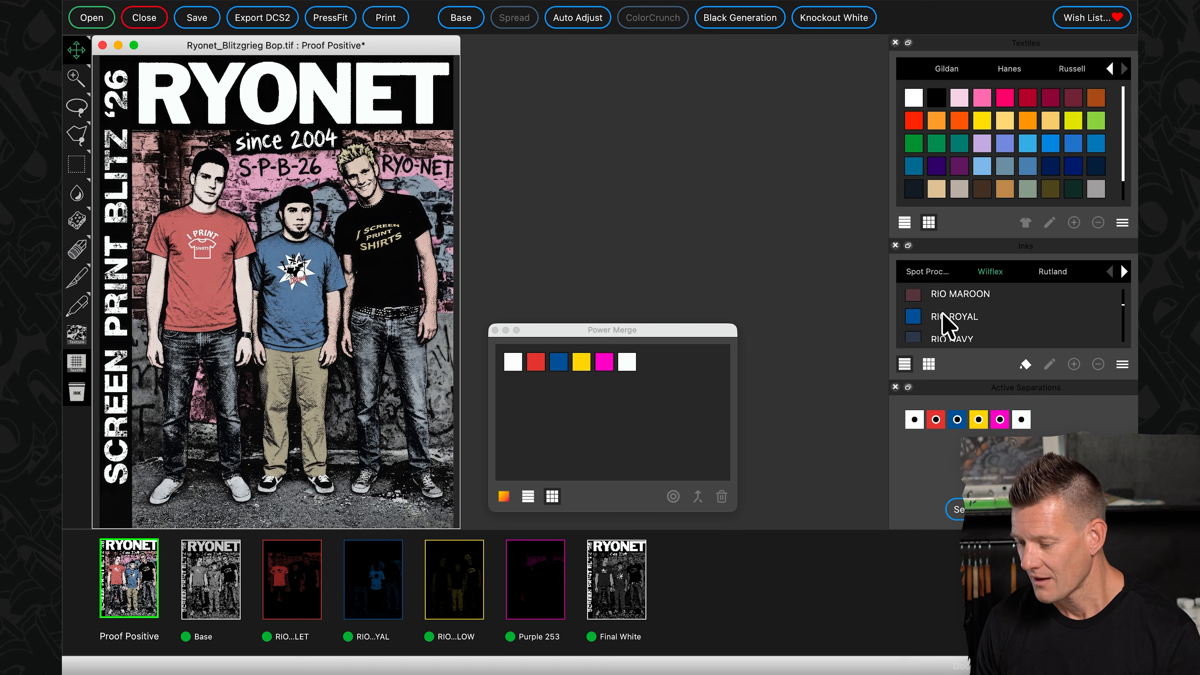
- Find RIO ELECTRIC PURPLE among the Wilflex inks and assign it to the Purple 253 separation
scroll(943, 322, down, 2)
scroll(943, 323, down, 5)
mouse_move(942, 312)
mouse_down()
mouse_move(943, 326)
mouse_move(551, 615)
mouse_up()
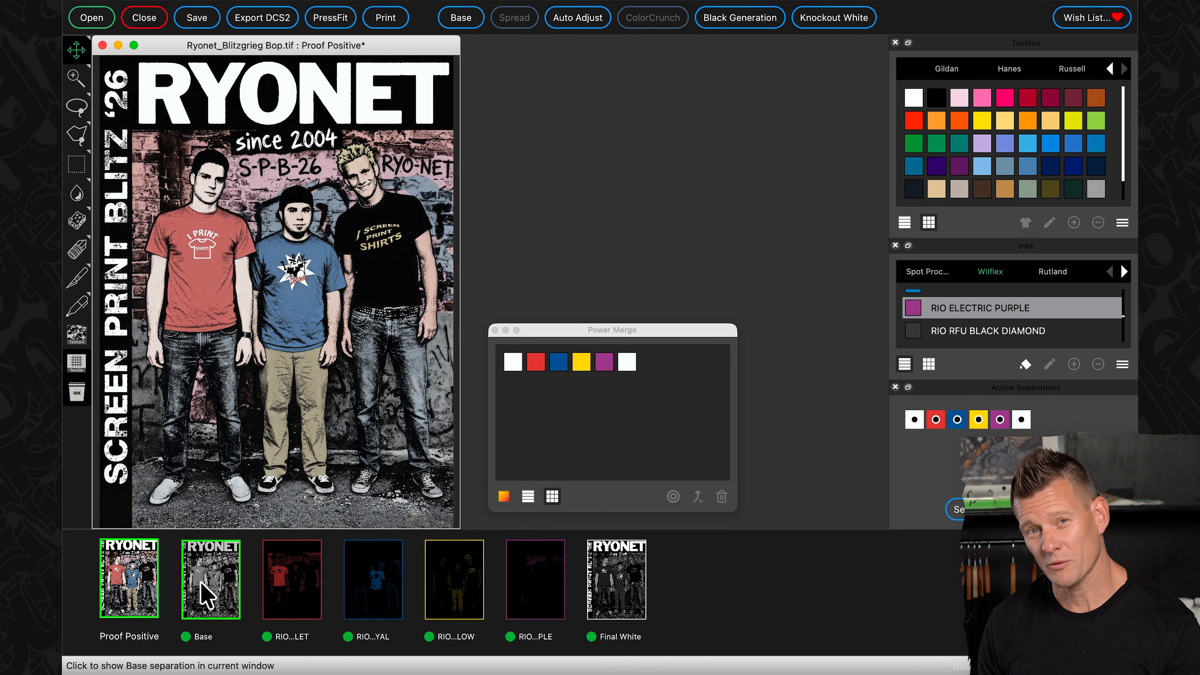
- Display the Base separation alone and show it on the textile color
click(208, 597)
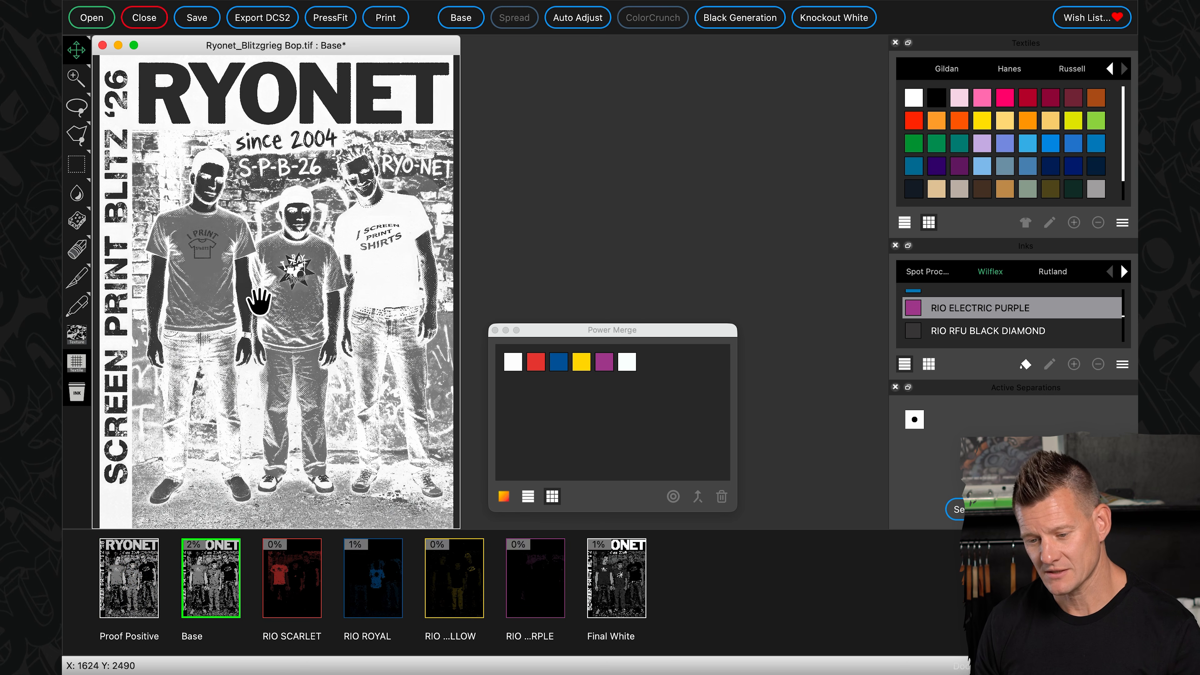
right_click(260, 302)
click(279, 329)
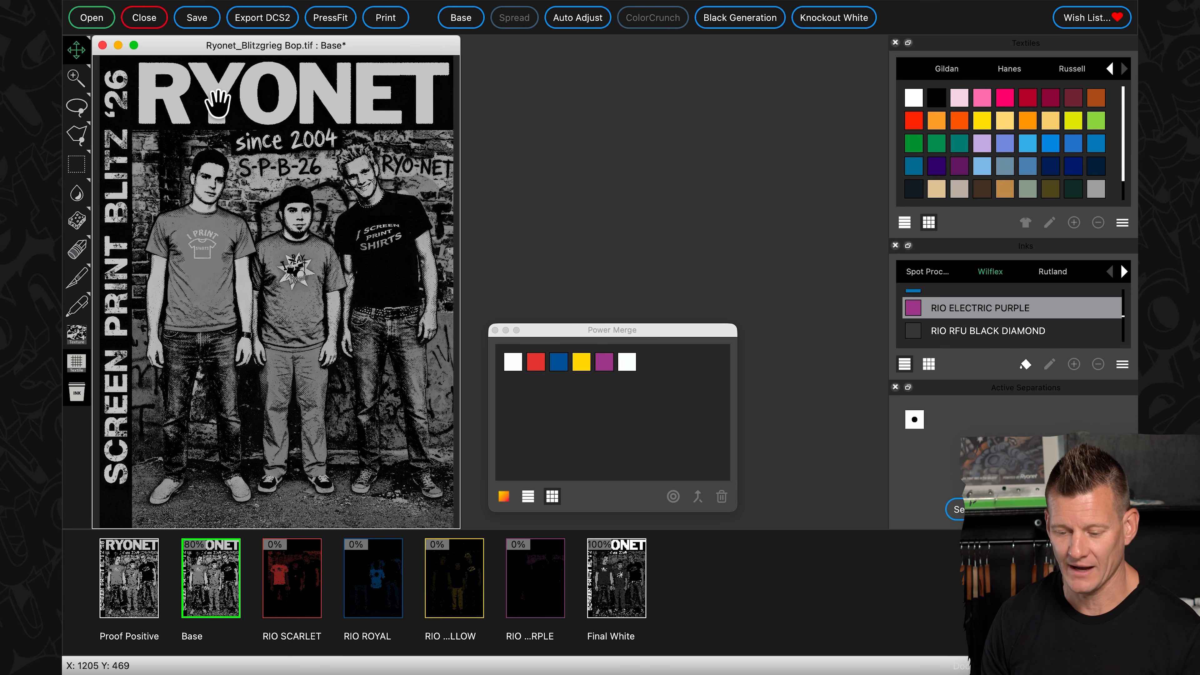
- Adjust the Base separation's High Saturation to 23 and return to the Proof Positive
right_click(247, 247)
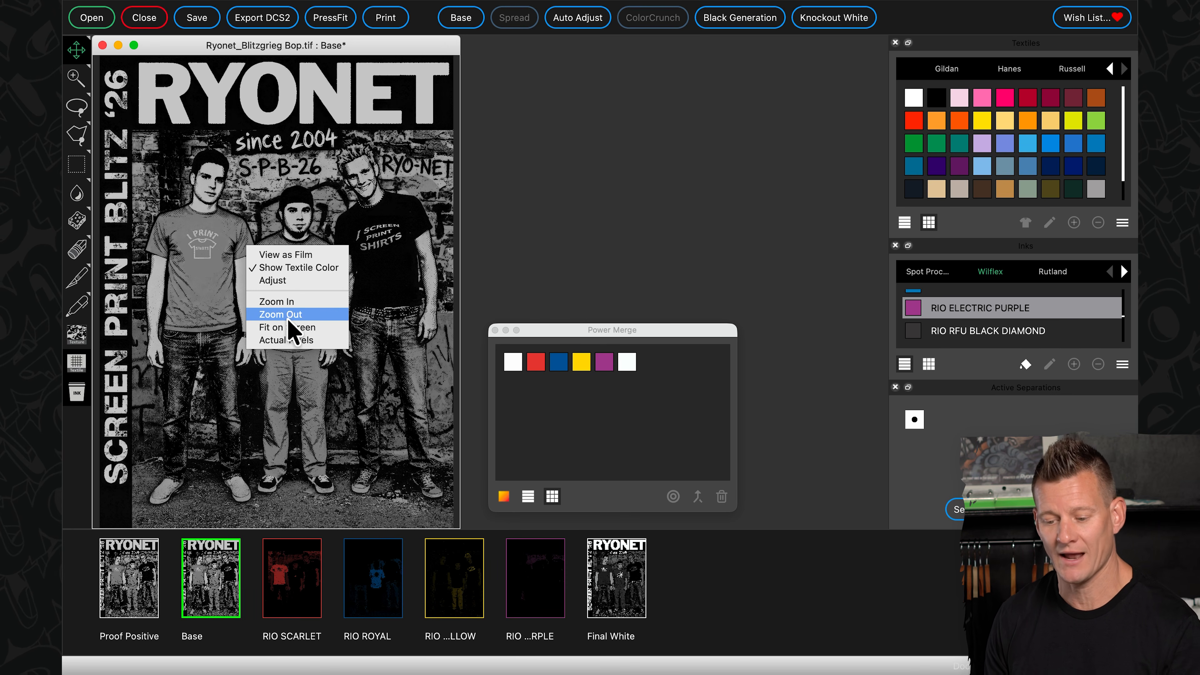
click(288, 281)
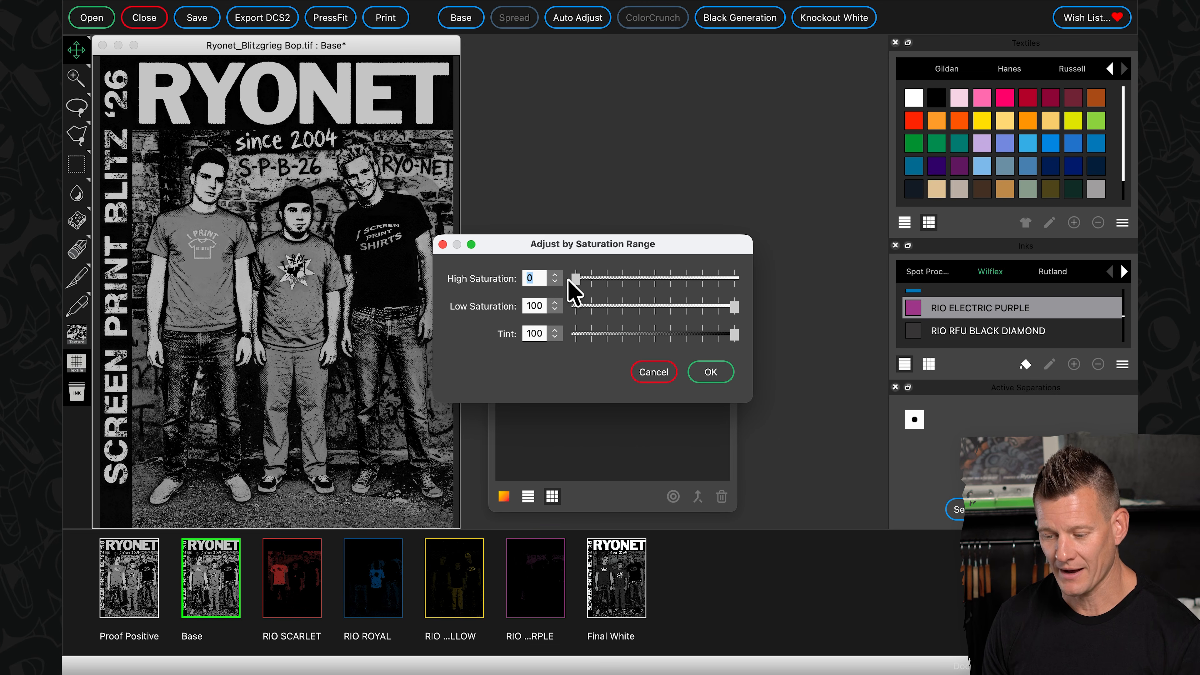
drag(575, 279, 607, 279)
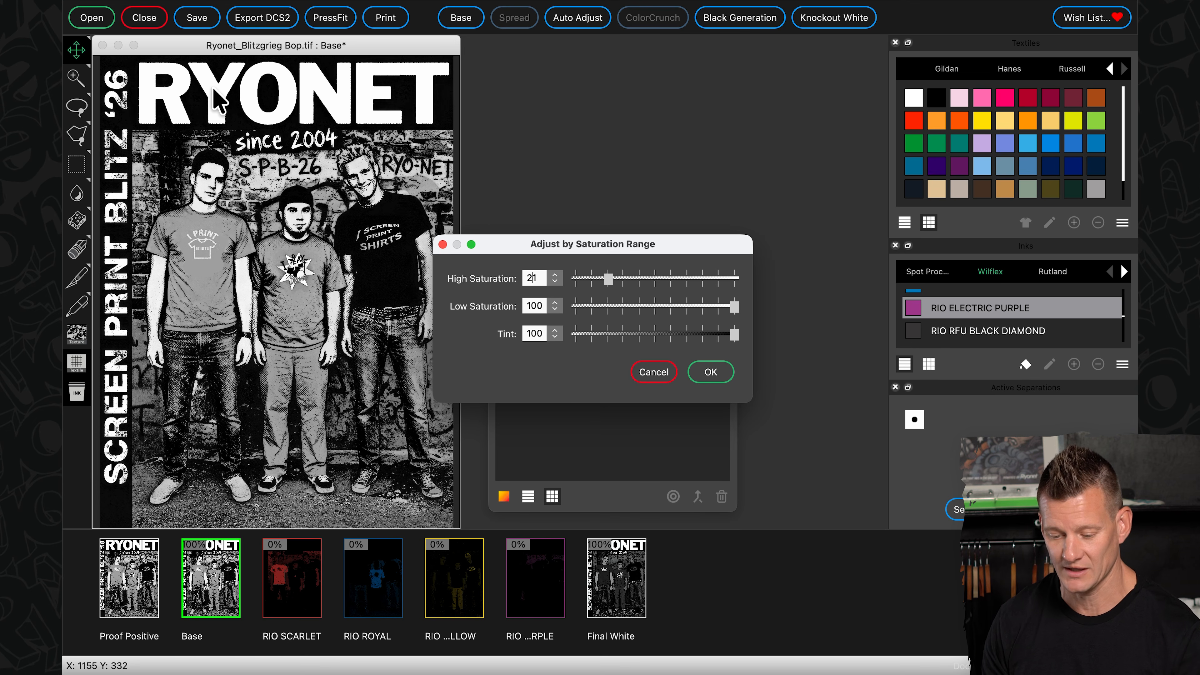
drag(609, 279, 613, 278)
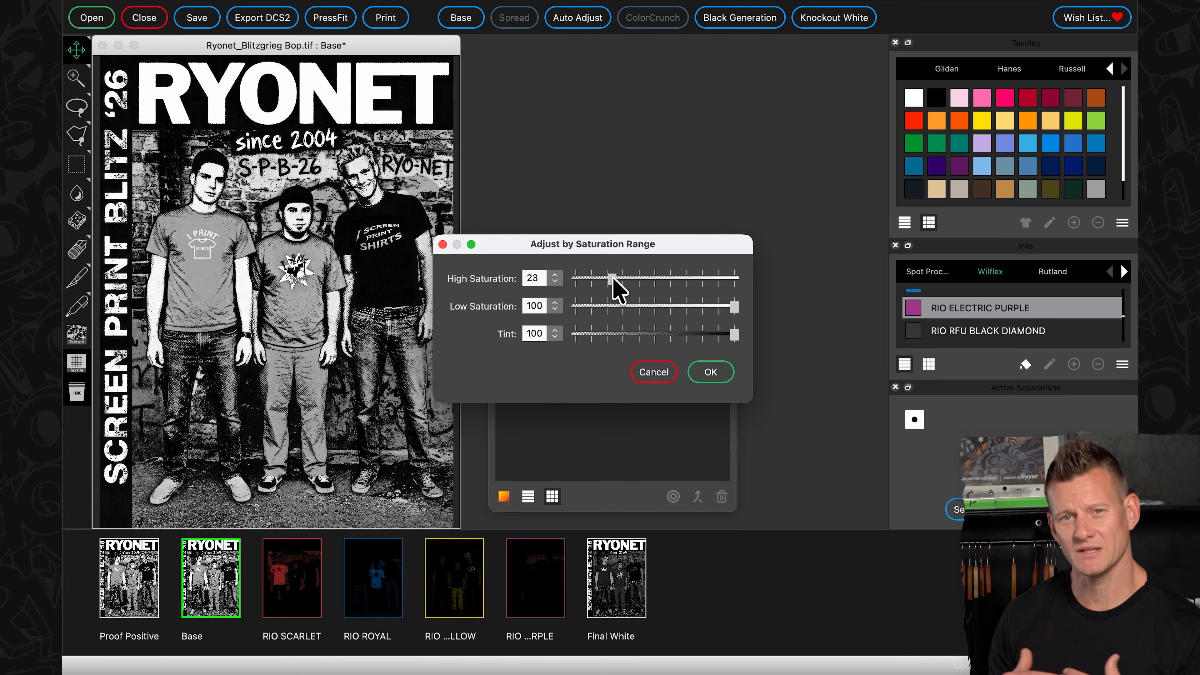
click(719, 377)
click(126, 627)
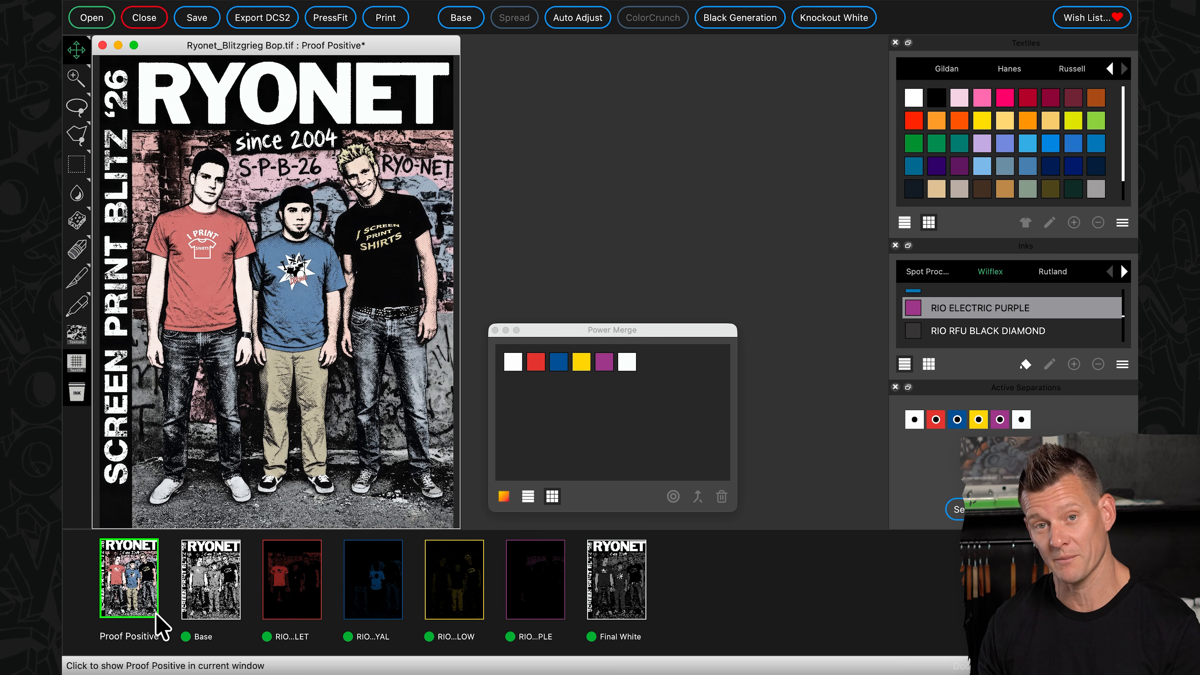
- Adjust the Final White separation to Low Saturation 37 and High Saturation 14, and return to the Proof Positive
click(631, 588)
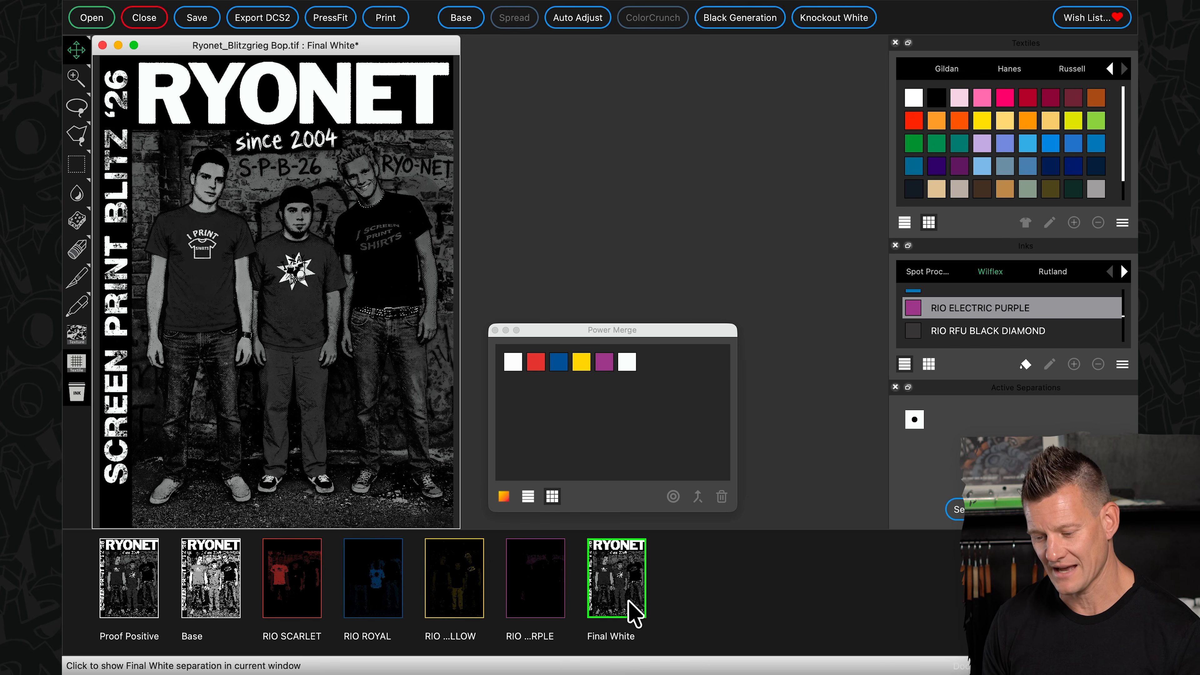
right_click(615, 583)
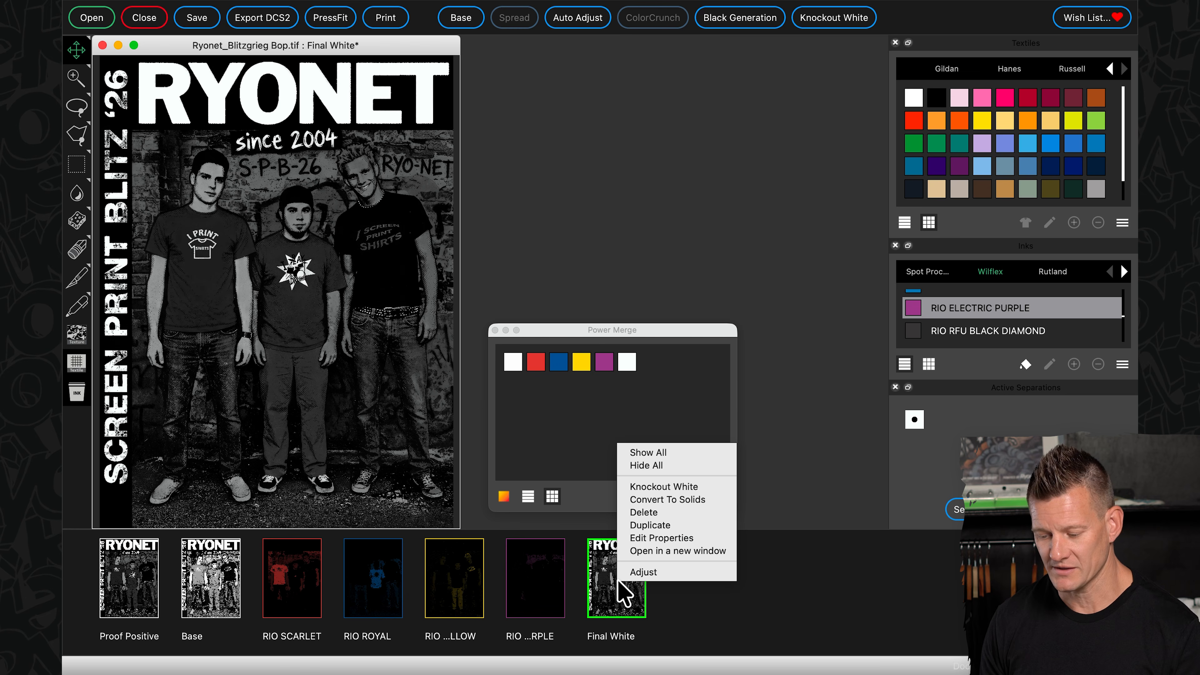
click(652, 573)
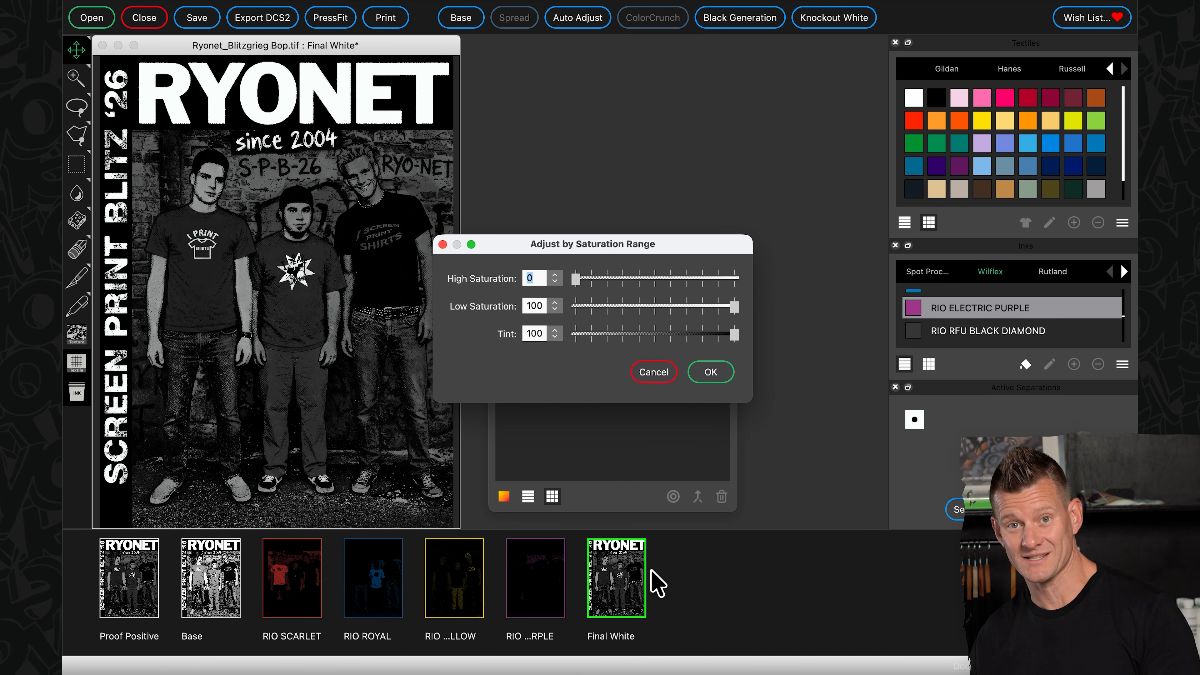
drag(734, 307, 637, 332)
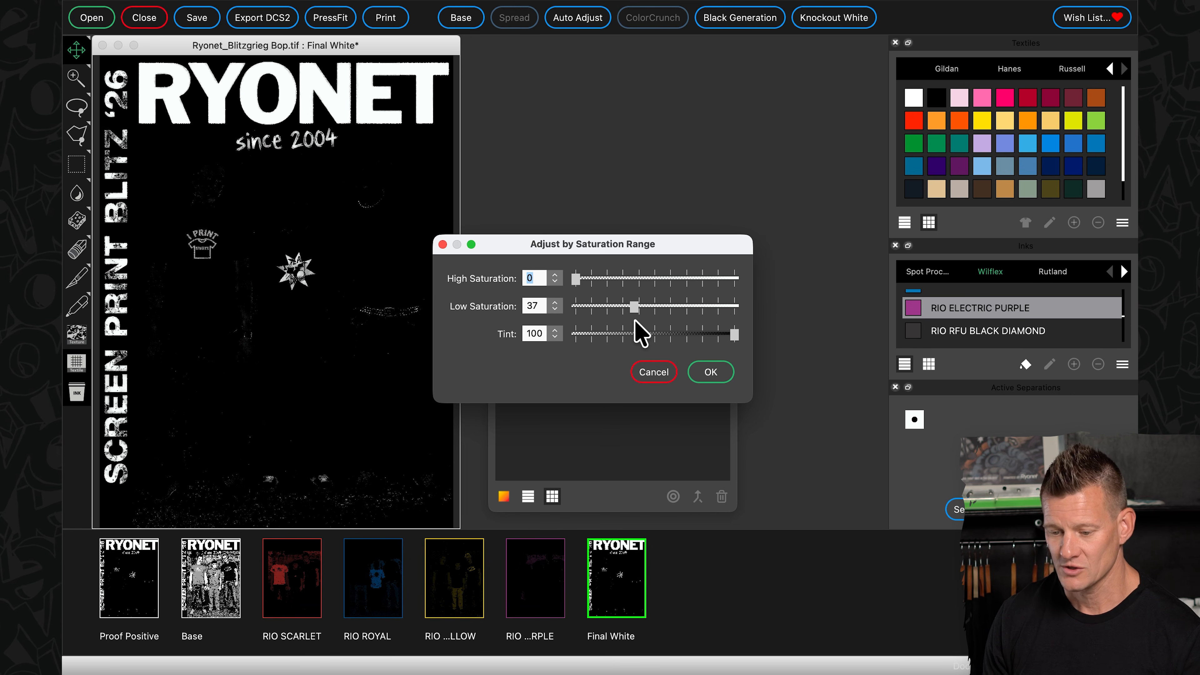
drag(575, 278, 607, 278)
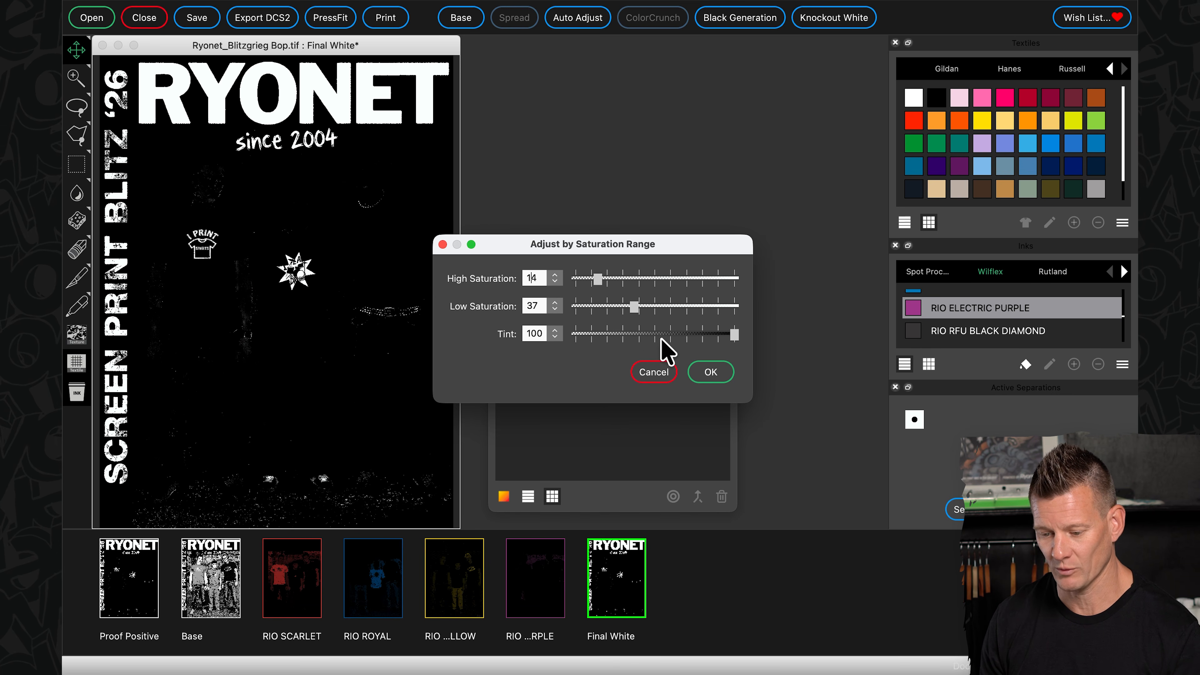
click(710, 374)
click(137, 585)
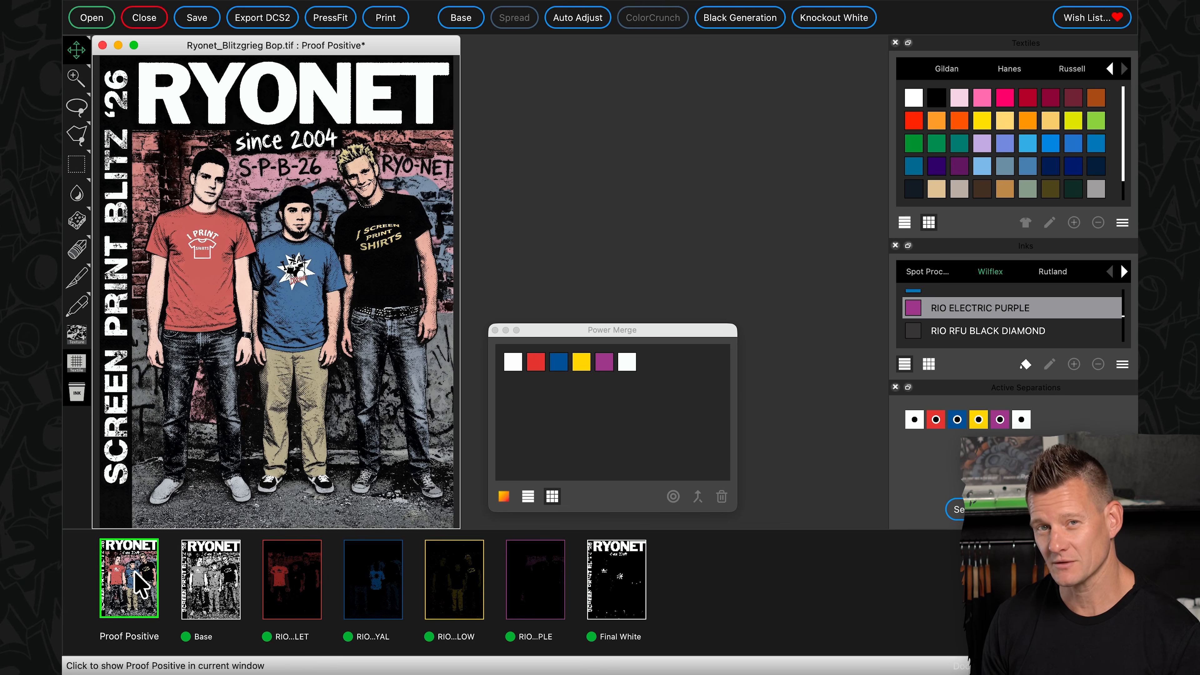
- Examine the RIO SCARLET and RIO ROYAL separations individually, ending on the Proof Positive
click(284, 596)
click(383, 596)
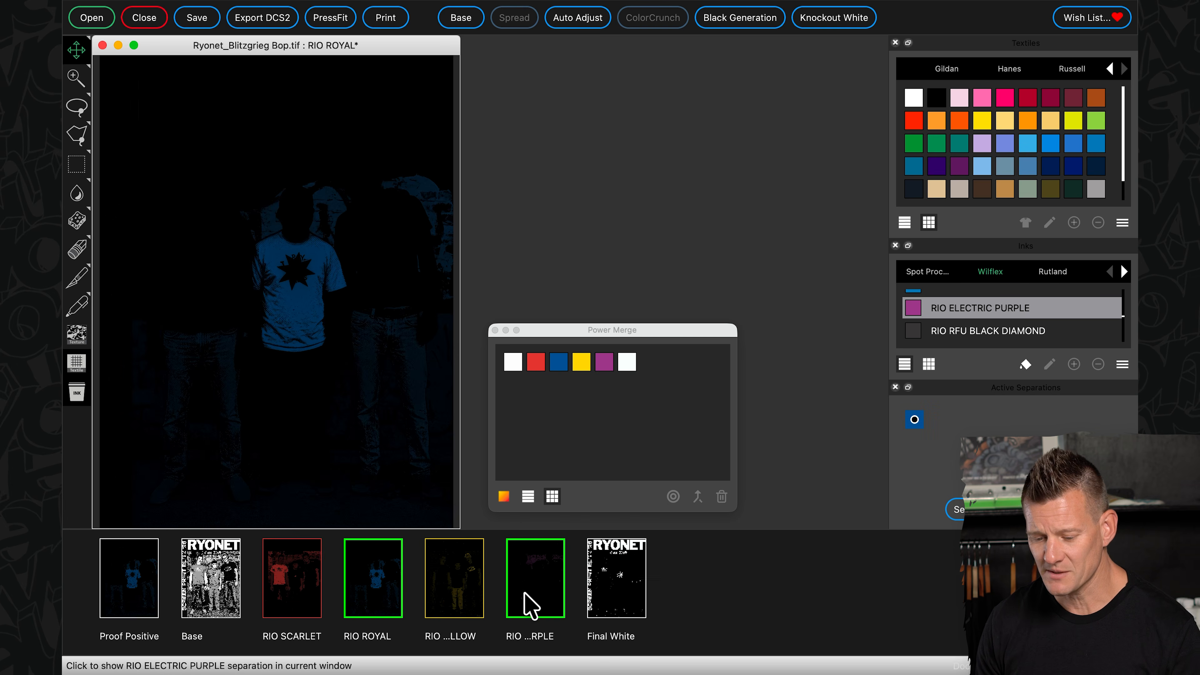
click(118, 582)
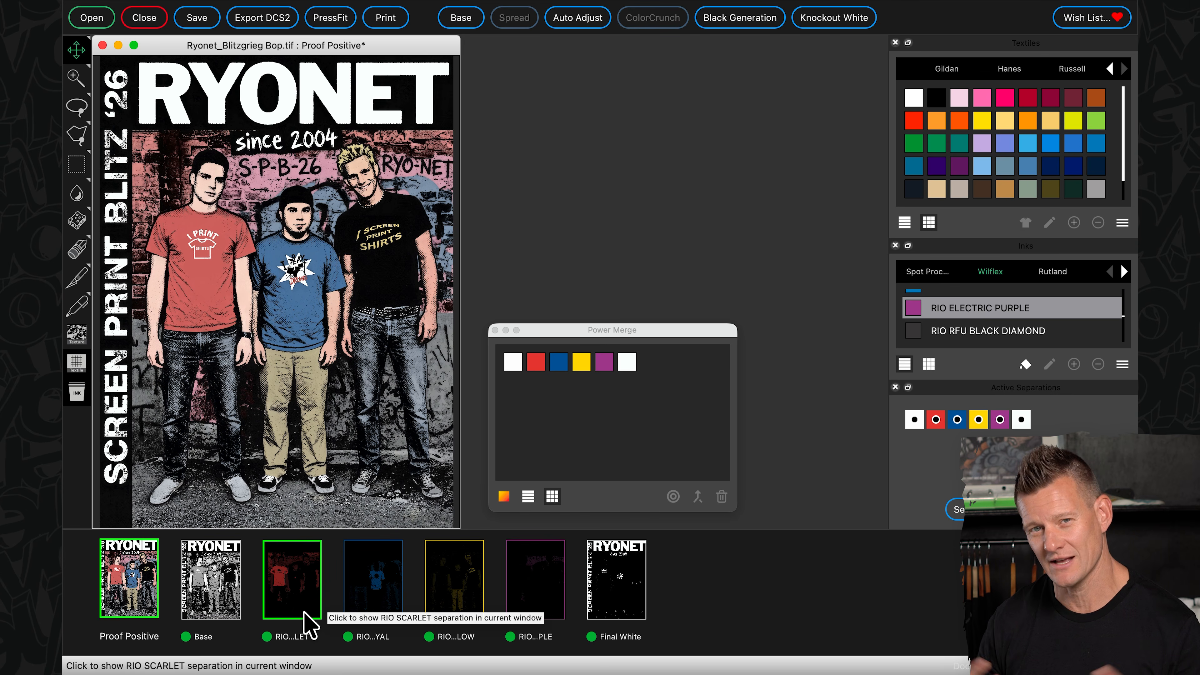
- Raise the High Saturation of the RIO SCARLET separation to strengthen the red
right_click(289, 588)
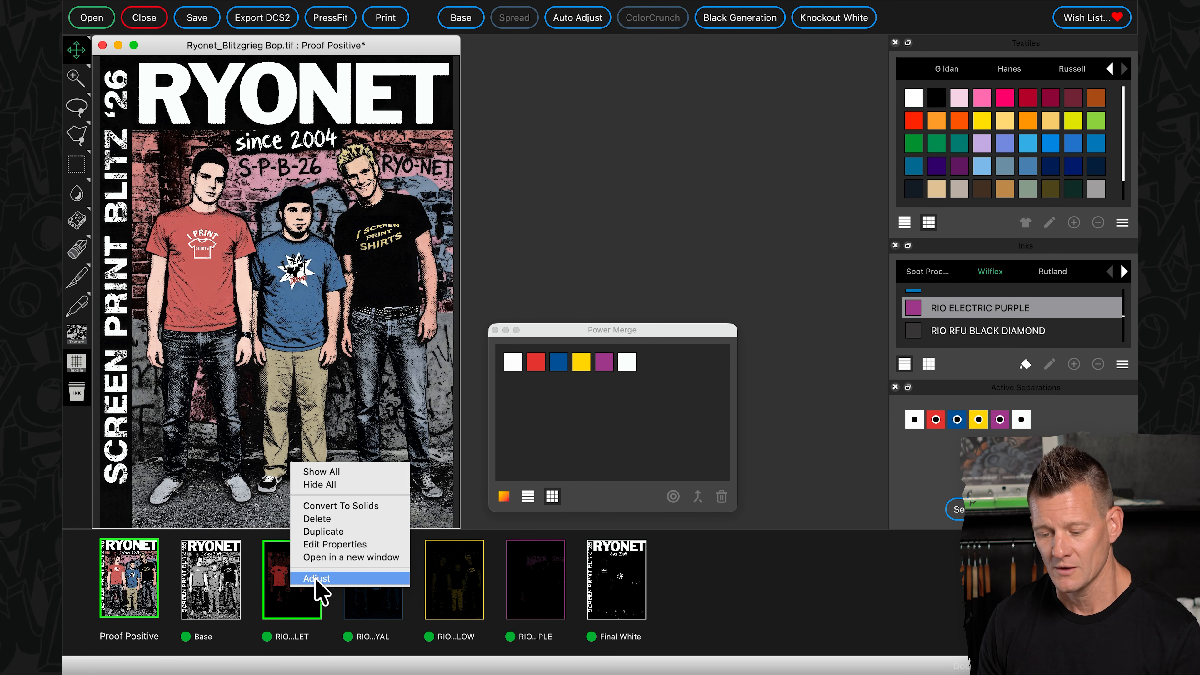
click(338, 576)
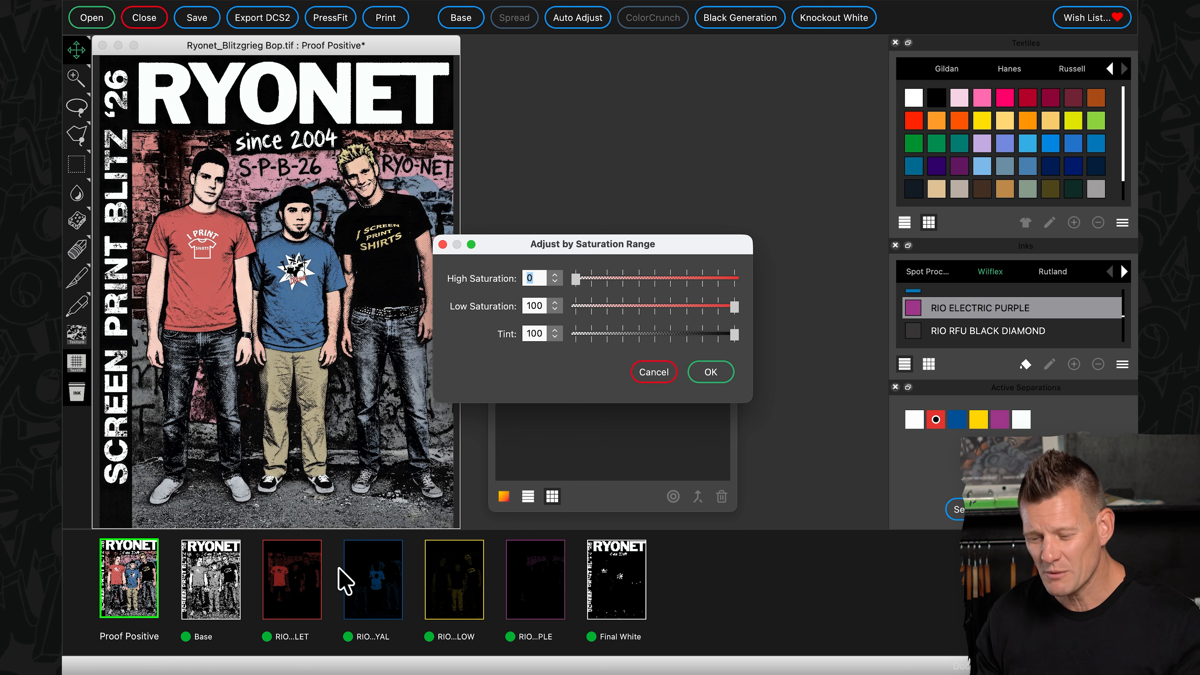
drag(583, 279, 623, 279)
click(711, 372)
- Adjust the RIO ROYAL separation's High Saturation to 30
right_click(378, 613)
click(412, 601)
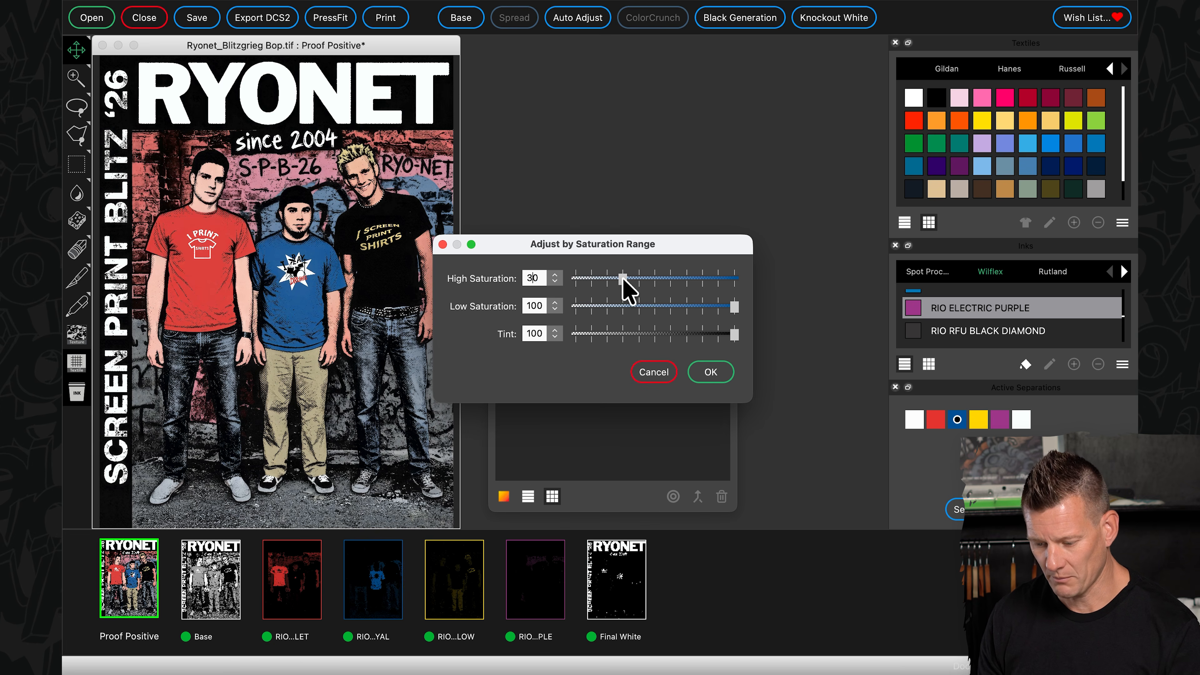
click(710, 372)
- Adjust the RIO ELECTRIC PURPLE separation's High Saturation to 42
click(543, 593)
right_click(551, 591)
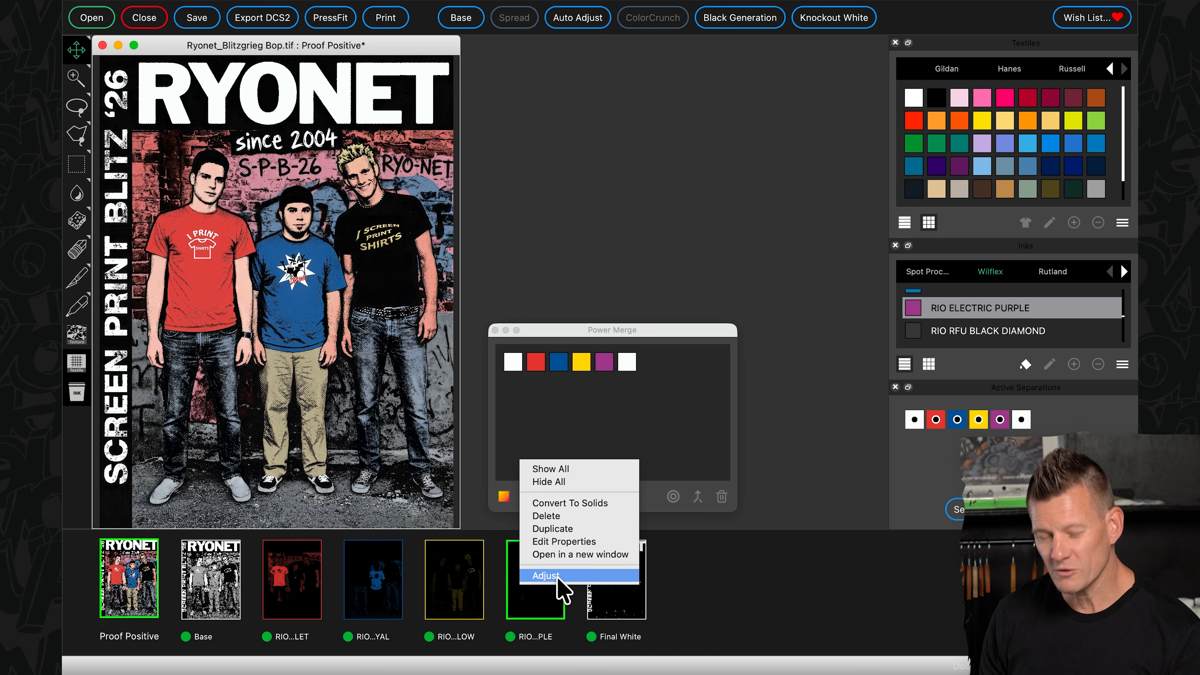
click(556, 575)
drag(576, 280, 633, 293)
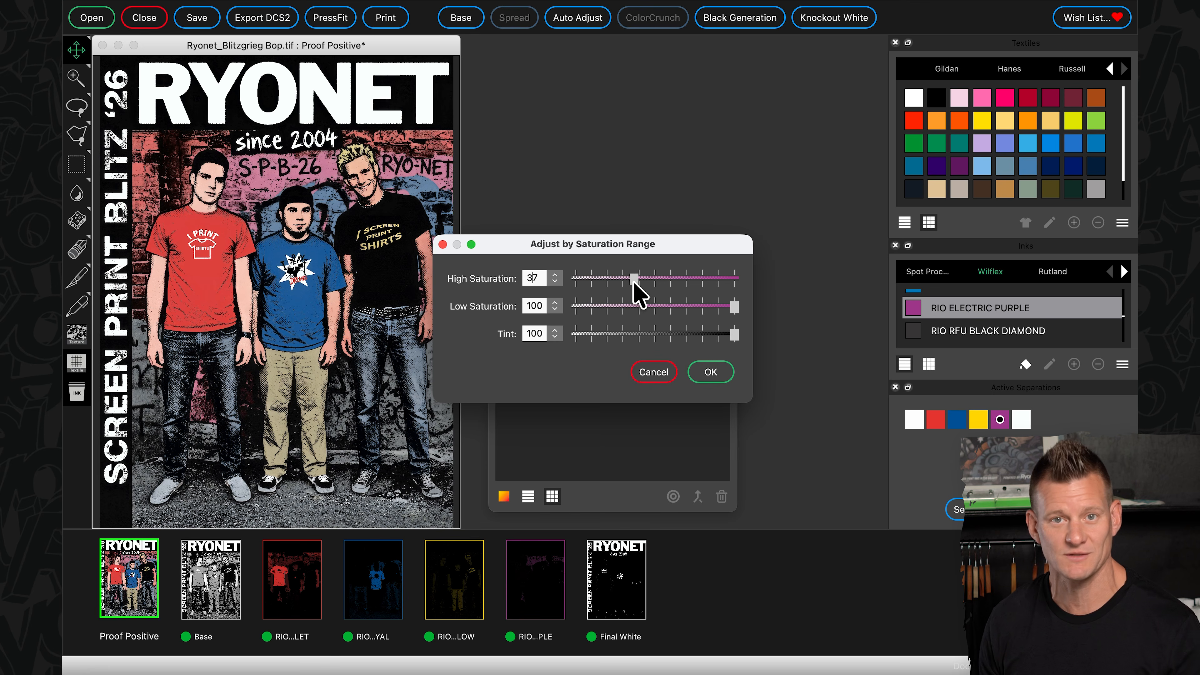
drag(643, 294, 650, 296)
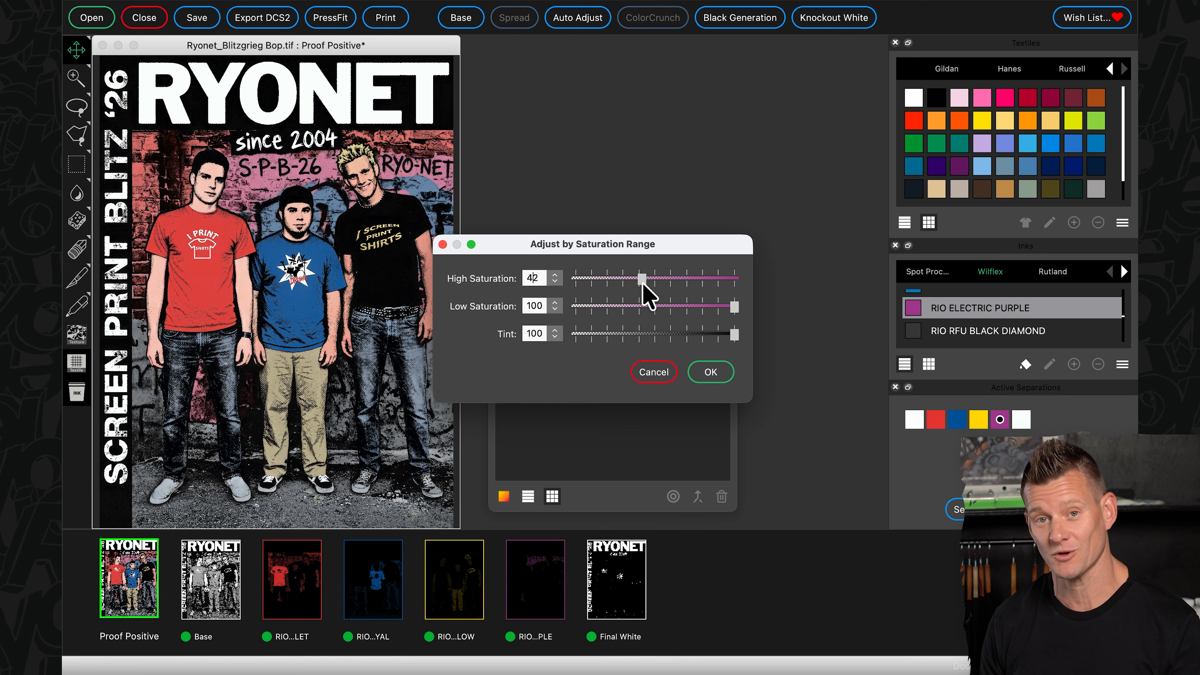
click(708, 376)
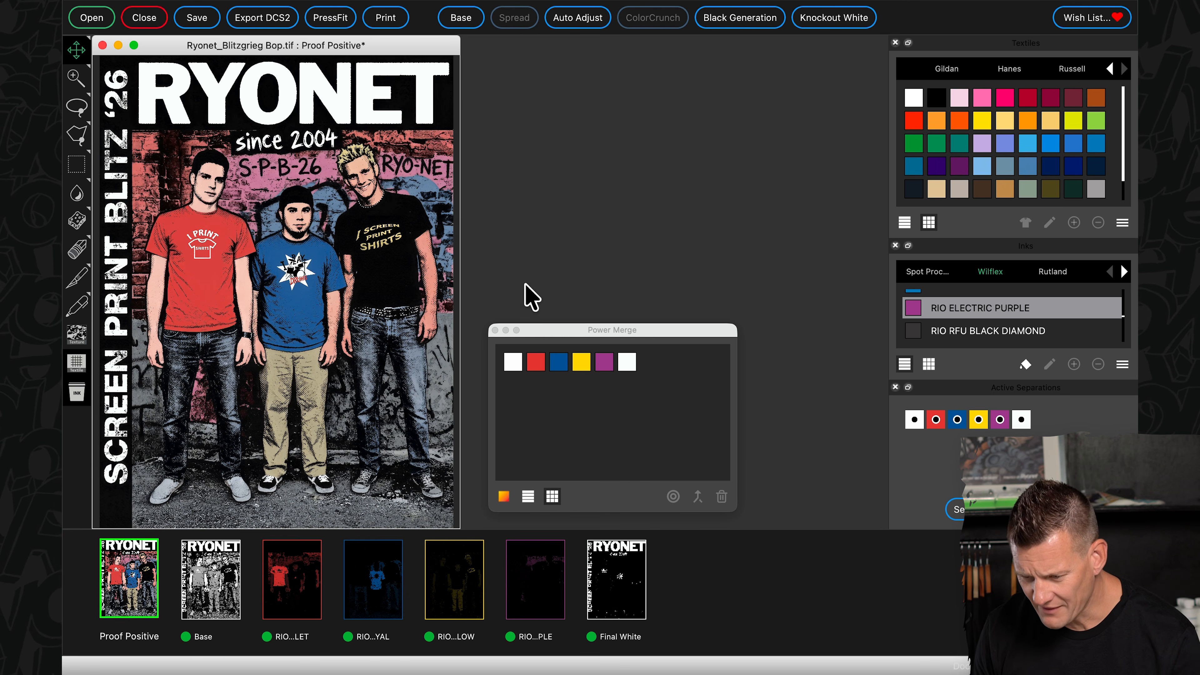
- Raise the High Saturation of the RIO LEMON YELLOW separation slightly to strengthen the yellow
click(472, 610)
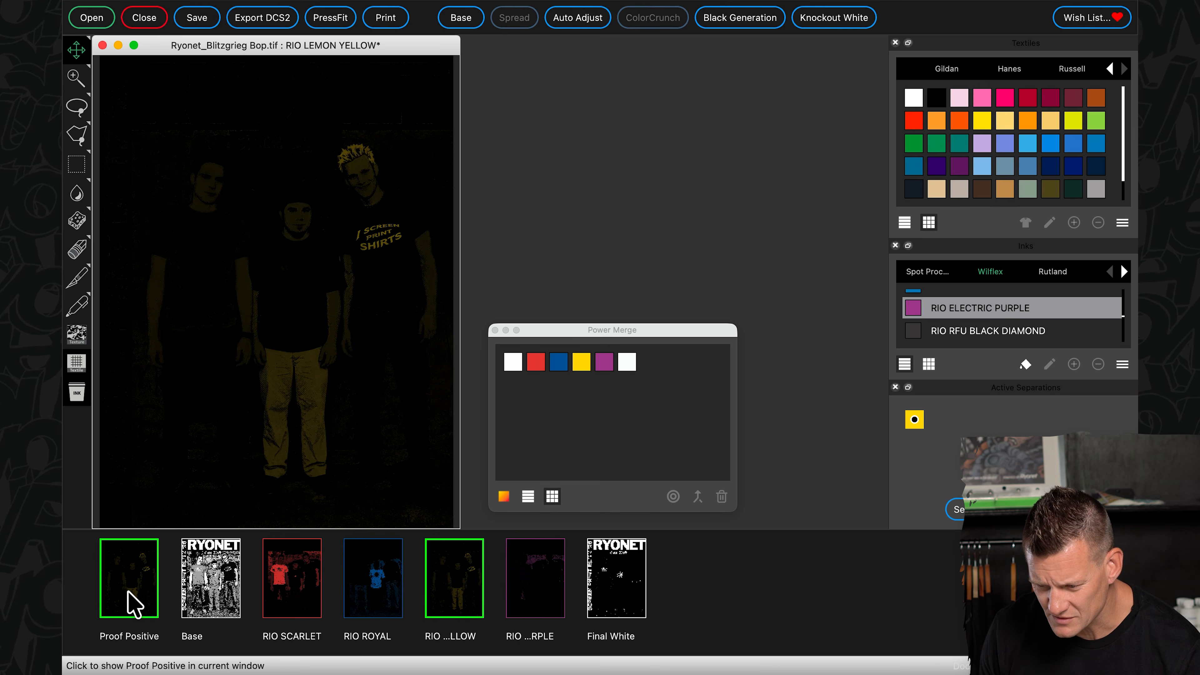
click(132, 603)
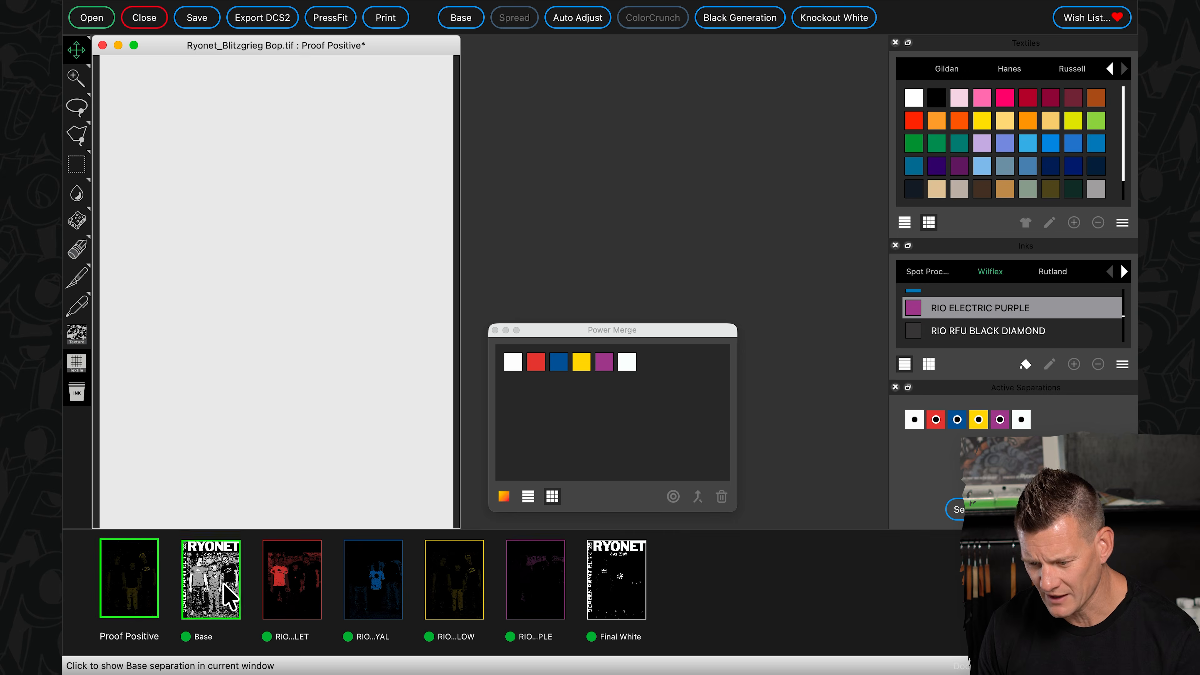
right_click(452, 598)
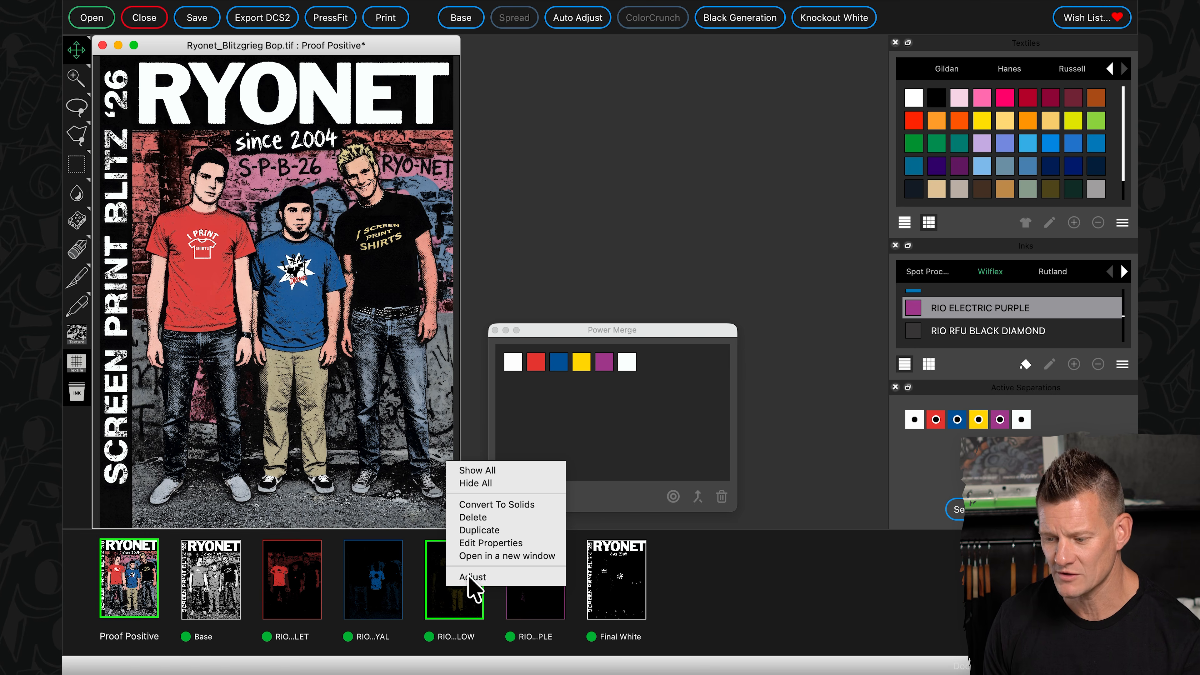
click(461, 609)
mouse_move(578, 286)
mouse_down()
mouse_move(737, 287)
mouse_move(587, 291)
mouse_up()
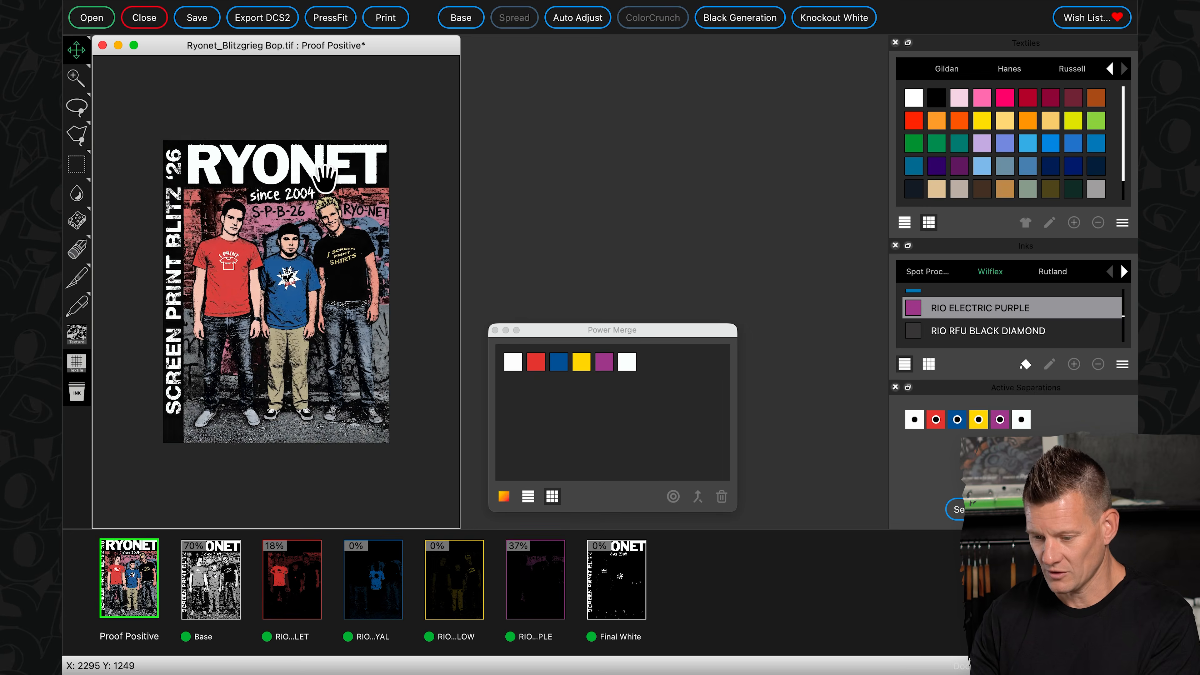
- Intensify the blond figure's spiky hair on the RIO LEMON YELLOW separation with the Saturate tool and check it in the Proof Positive
scroll(325, 177, up, 3)
scroll(325, 177, up, 3)
scroll(325, 177, up, 5)
scroll(325, 177, right, 5)
scroll(325, 177, up, 3)
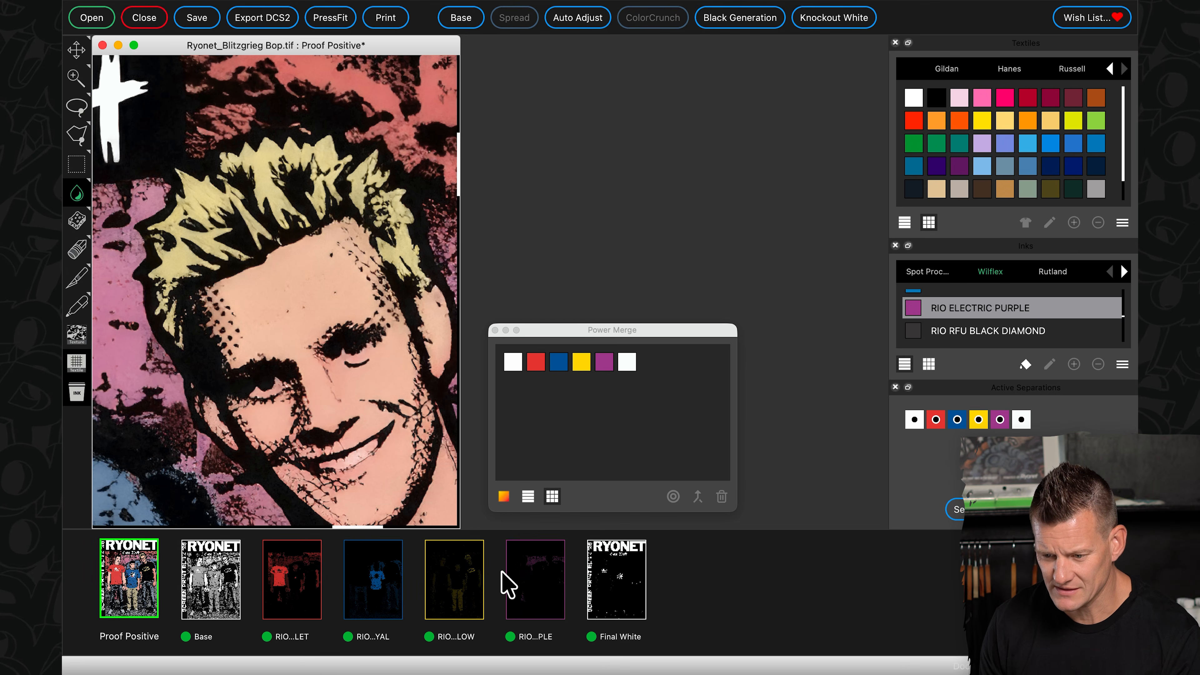
click(474, 591)
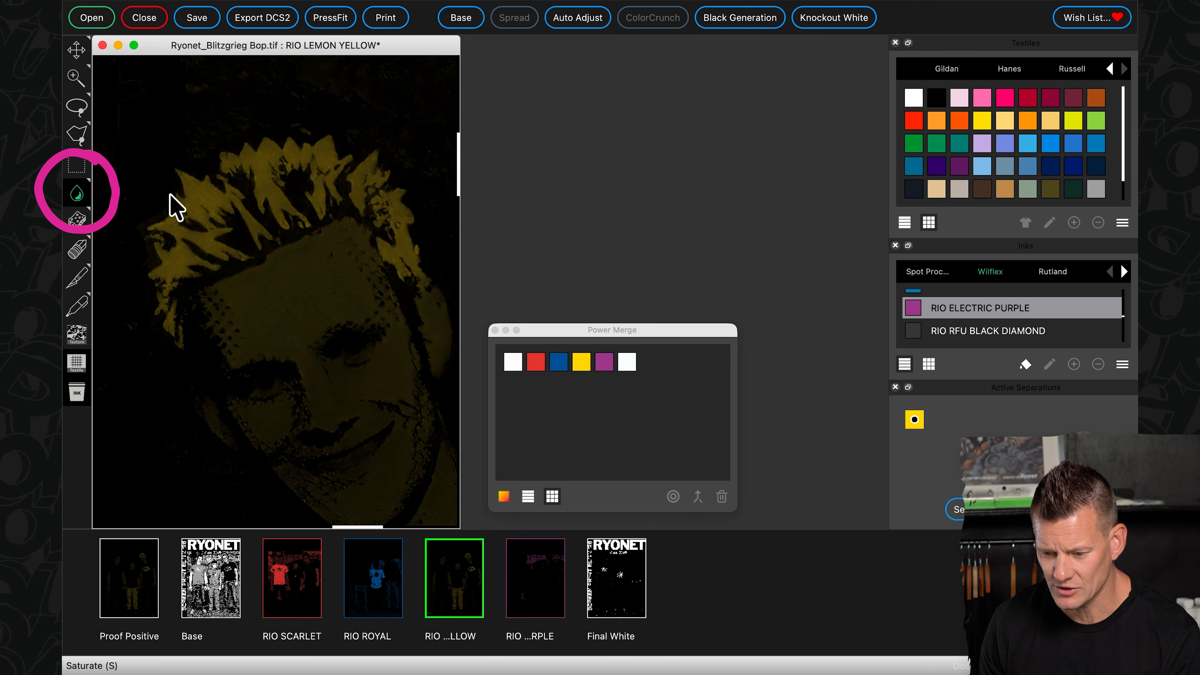
mouse_move(299, 192)
mouse_down()
mouse_move(235, 201)
mouse_move(303, 169)
mouse_move(223, 185)
mouse_move(283, 153)
mouse_move(289, 193)
mouse_move(260, 230)
mouse_move(196, 222)
mouse_move(201, 168)
mouse_move(196, 239)
mouse_move(293, 128)
mouse_move(281, 116)
mouse_move(420, 258)
mouse_move(308, 195)
mouse_move(327, 209)
mouse_move(247, 247)
mouse_move(159, 313)
mouse_move(228, 161)
mouse_move(348, 153)
mouse_move(367, 183)
mouse_move(243, 152)
mouse_move(247, 196)
mouse_move(355, 192)
mouse_up()
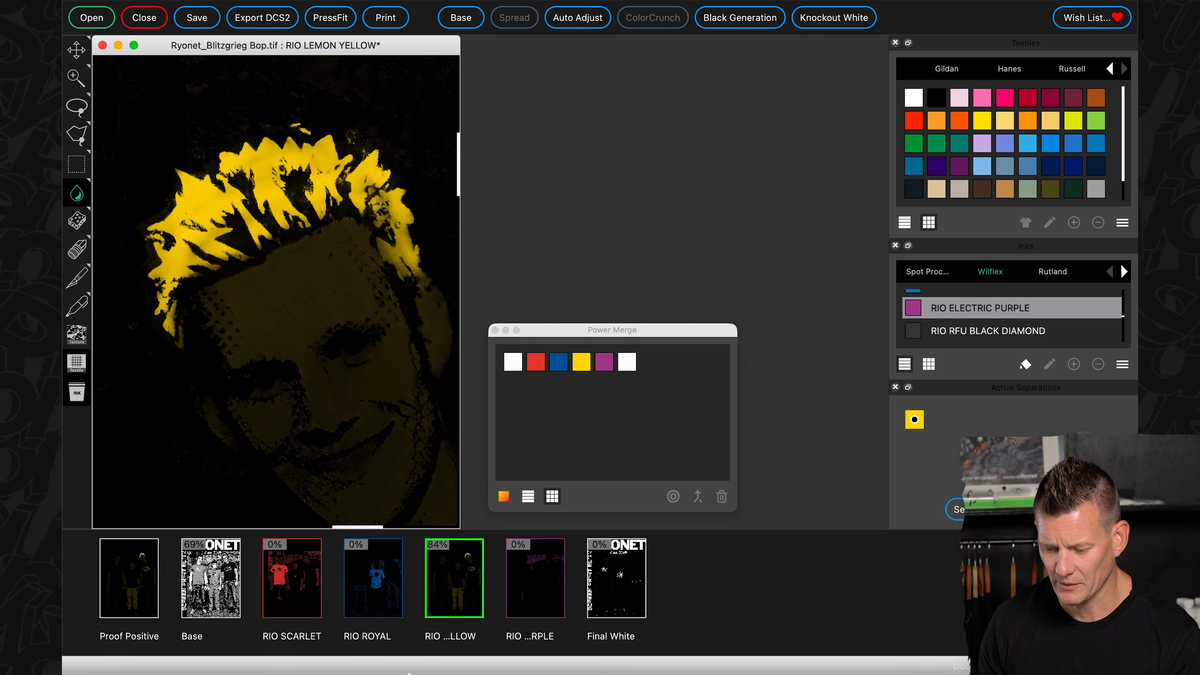
click(142, 598)
scroll(258, 334, down, 5)
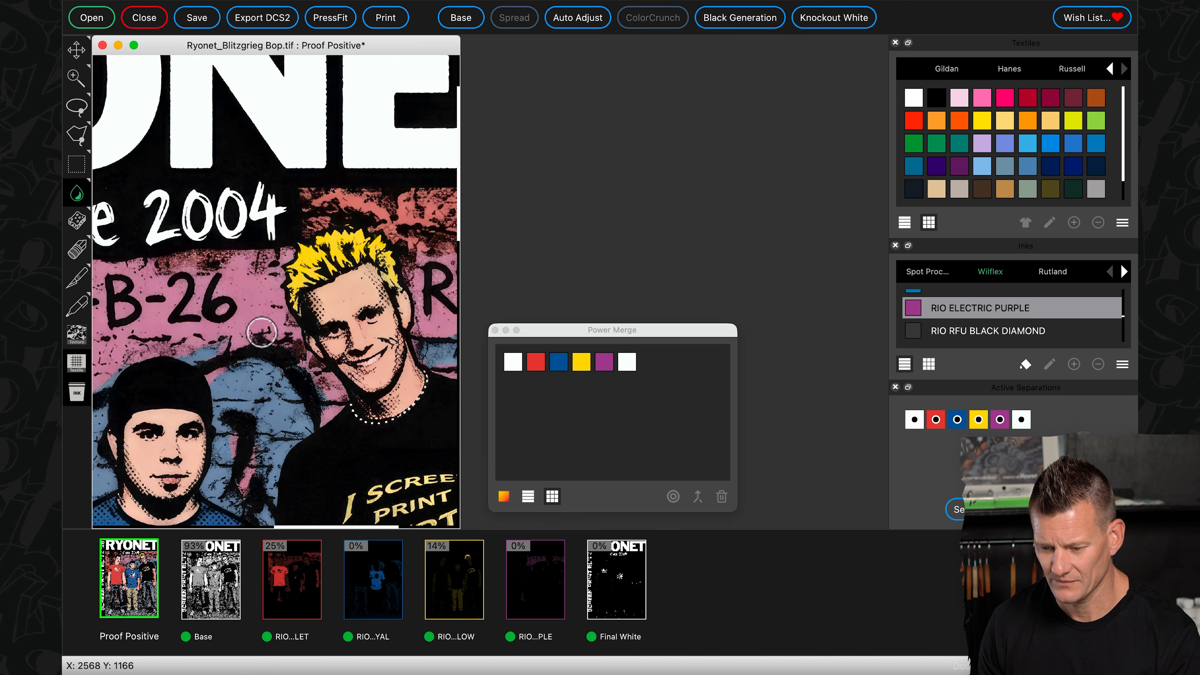
scroll(263, 334, down, 3)
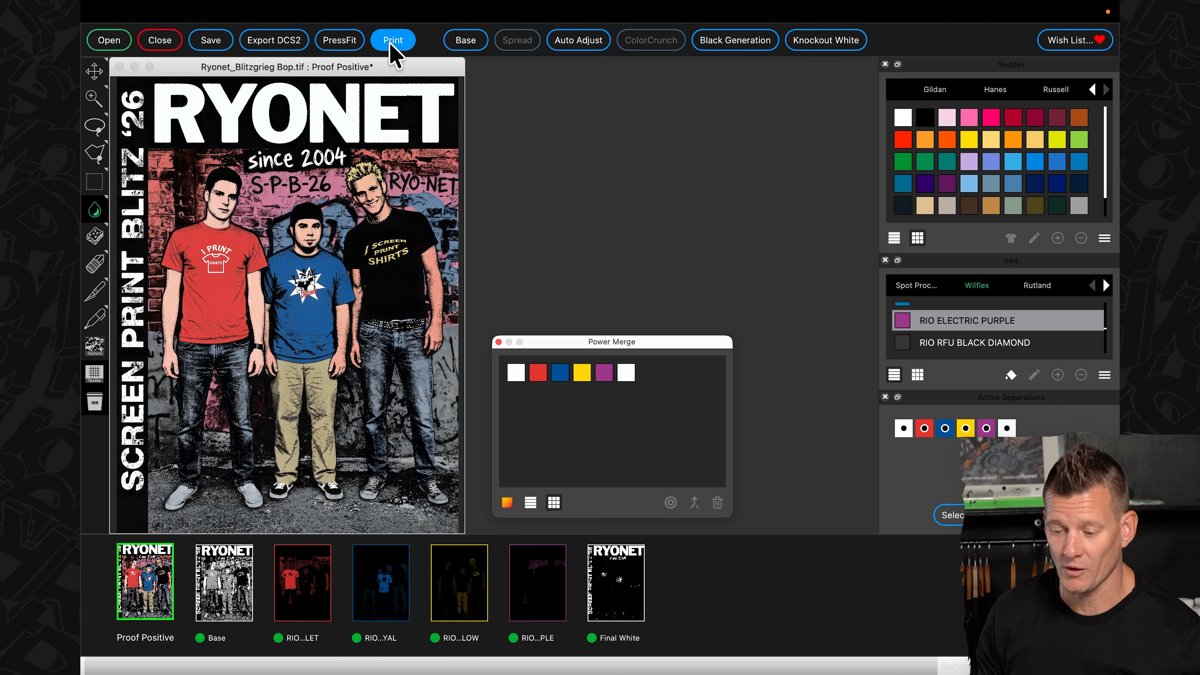
- In the print setup, choose the crosshair registration mark with a single circle and marks layout 2
click(392, 40)
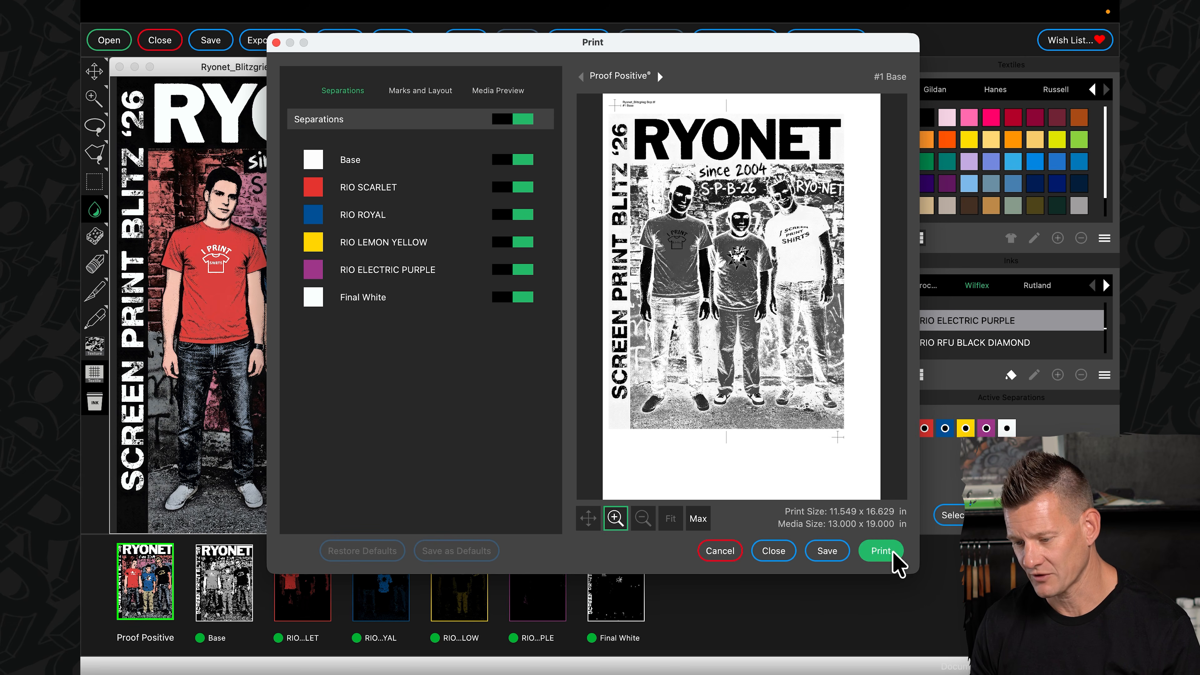
click(422, 93)
click(346, 303)
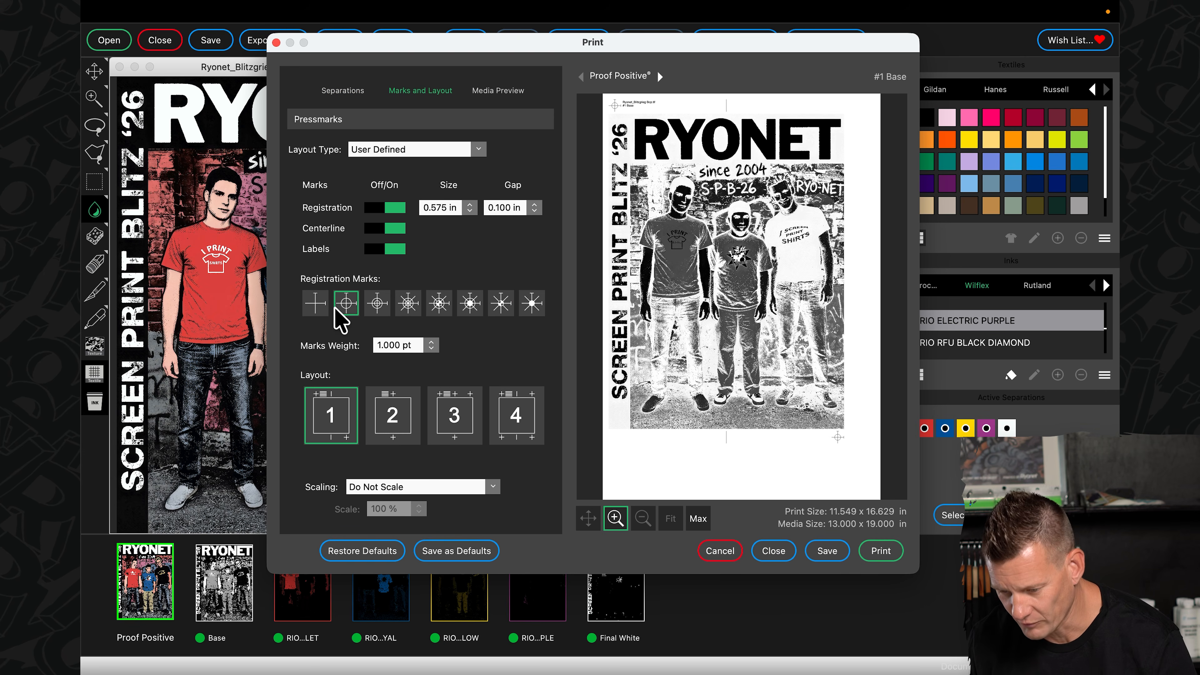
click(404, 439)
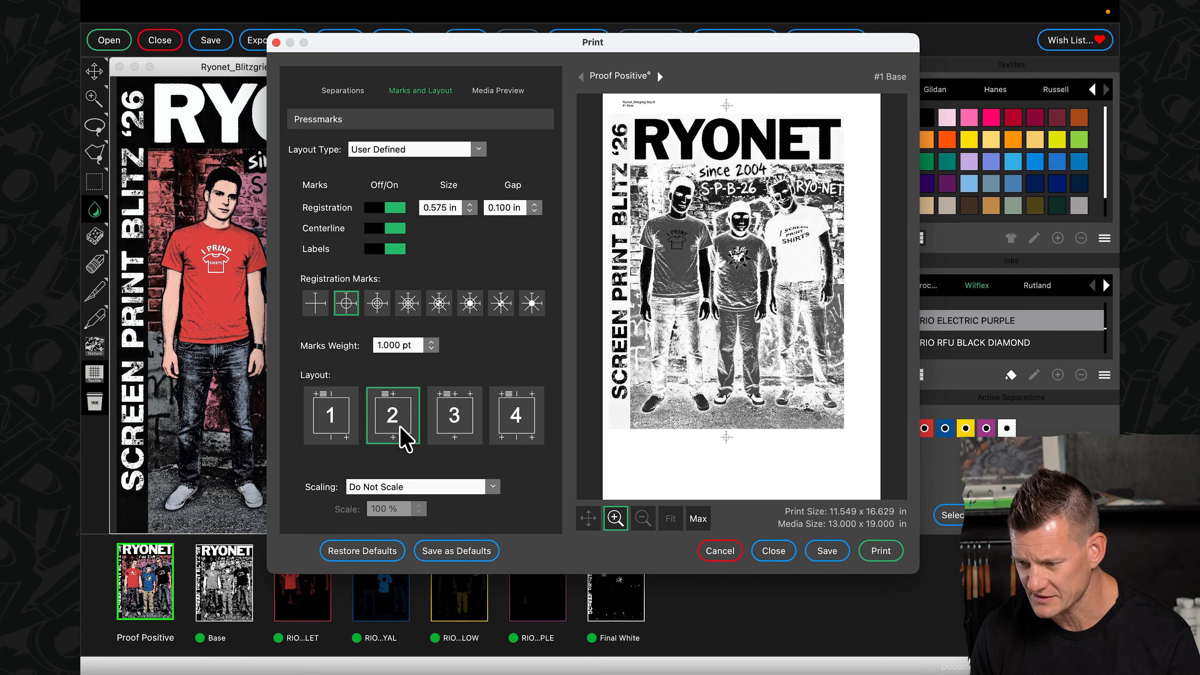
- Set the AccuRIP Emerald placement of the artwork on the 13x19 A3+ sheet to Center
click(505, 94)
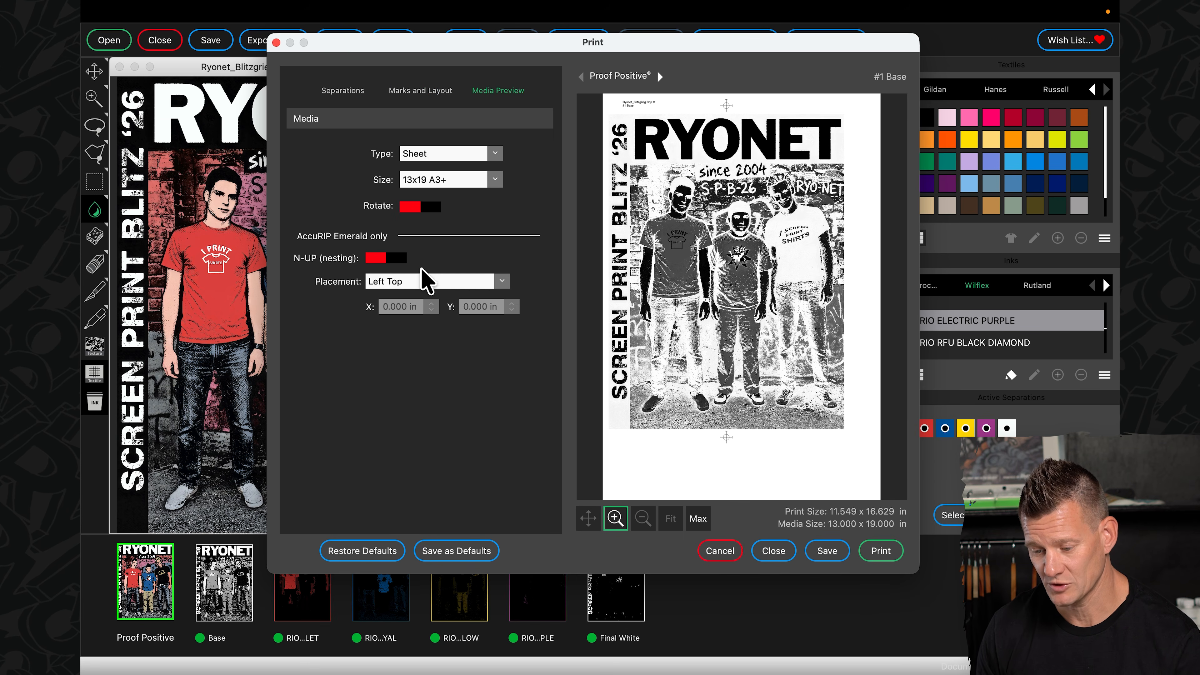
click(435, 281)
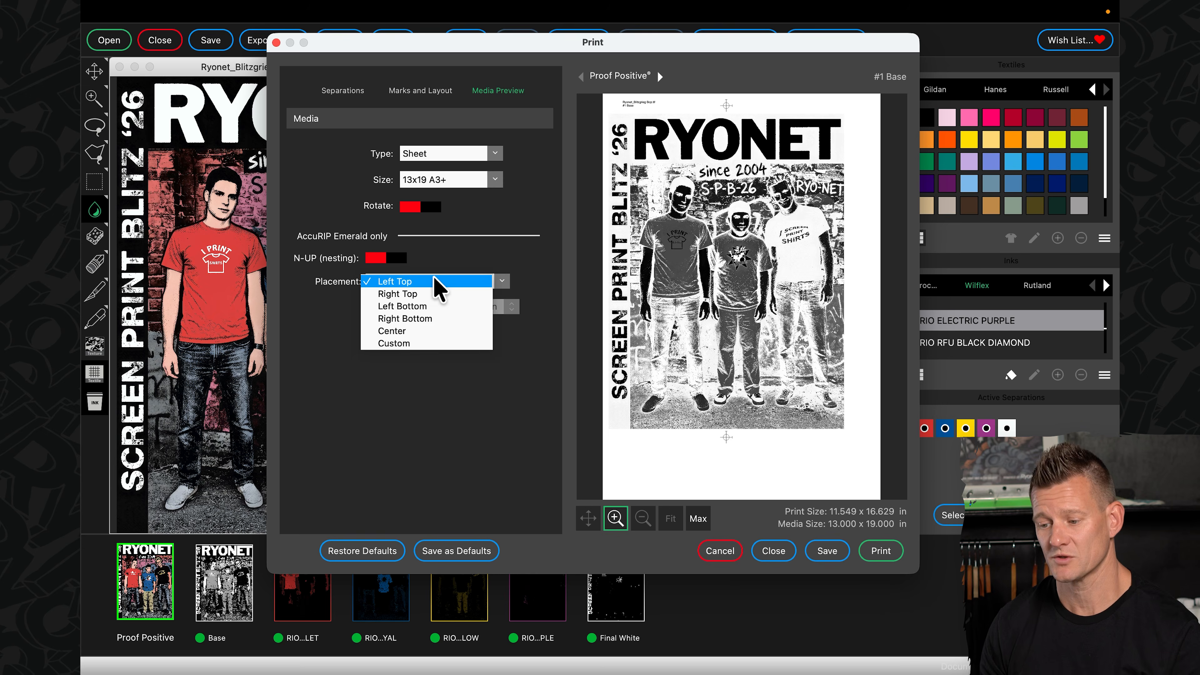
click(416, 330)
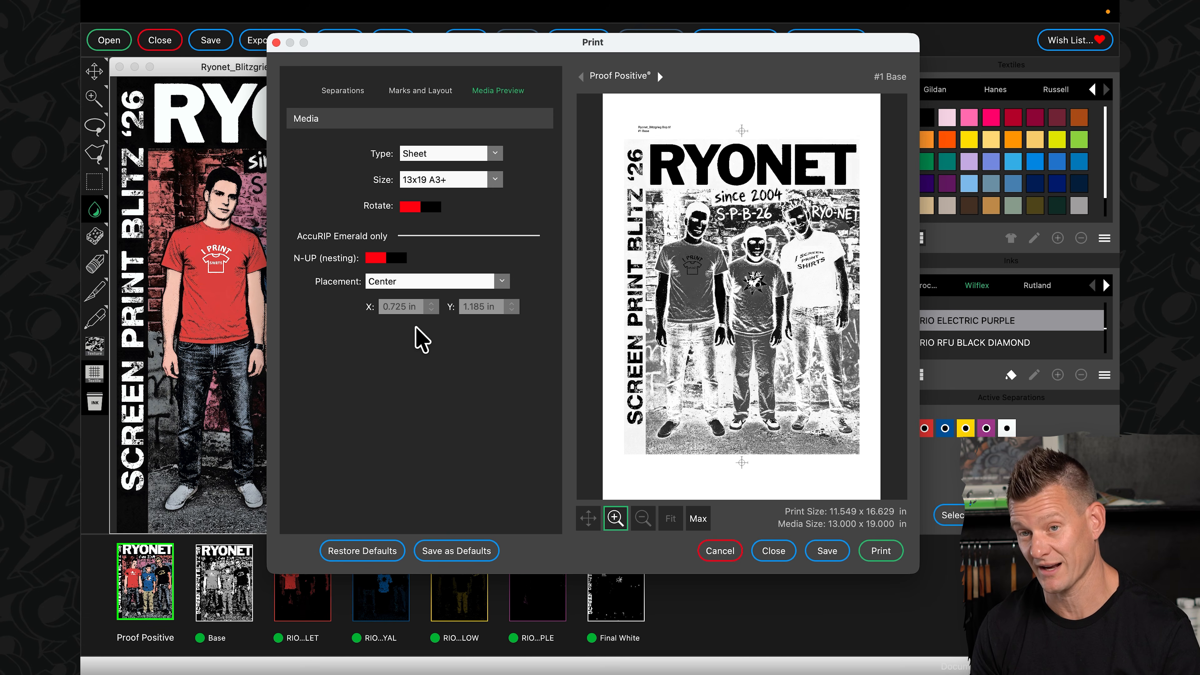
- Save the separations as Ryonet_Blitzgrieg Bop in the chosen folder and close the print setup
click(827, 550)
click(450, 167)
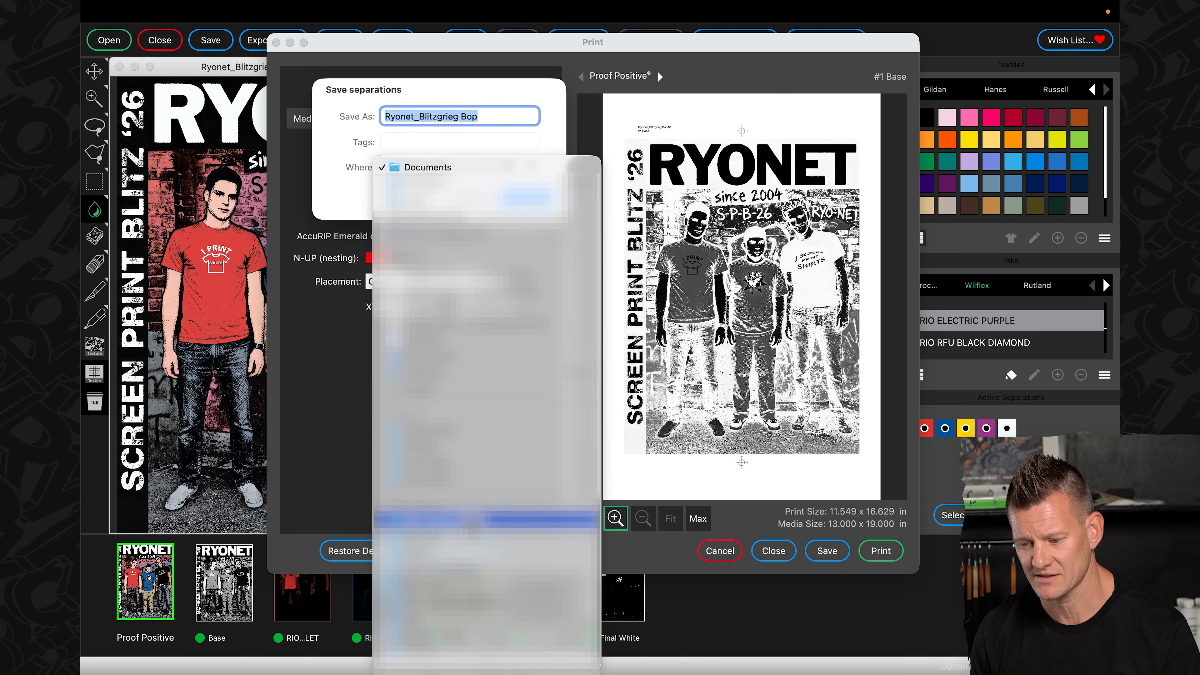
click(464, 503)
click(531, 194)
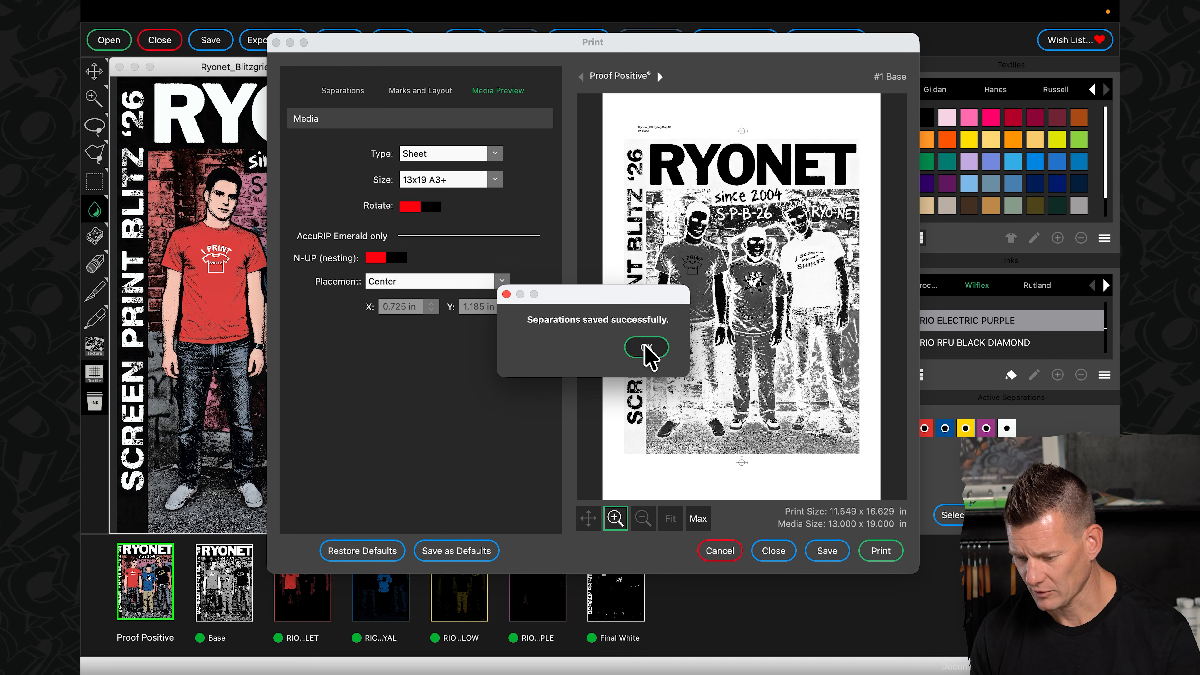
click(650, 350)
click(777, 554)
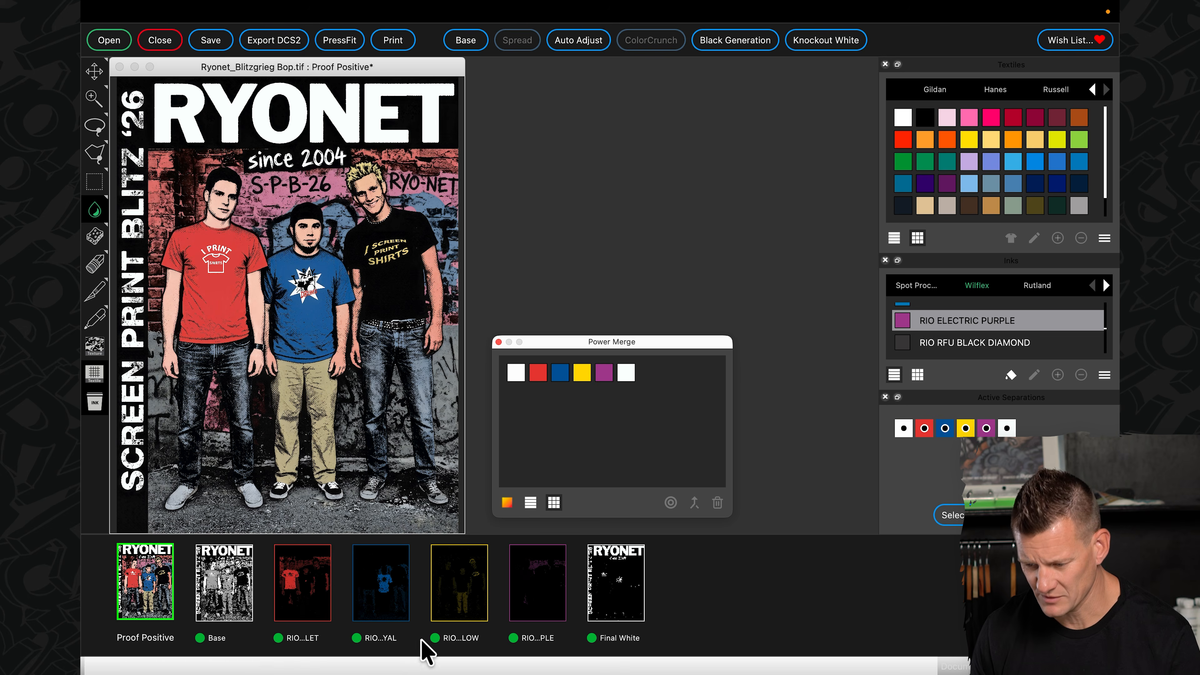
- View the Base separation as film and set its Low Saturation to 82
click(228, 594)
right_click(190, 297)
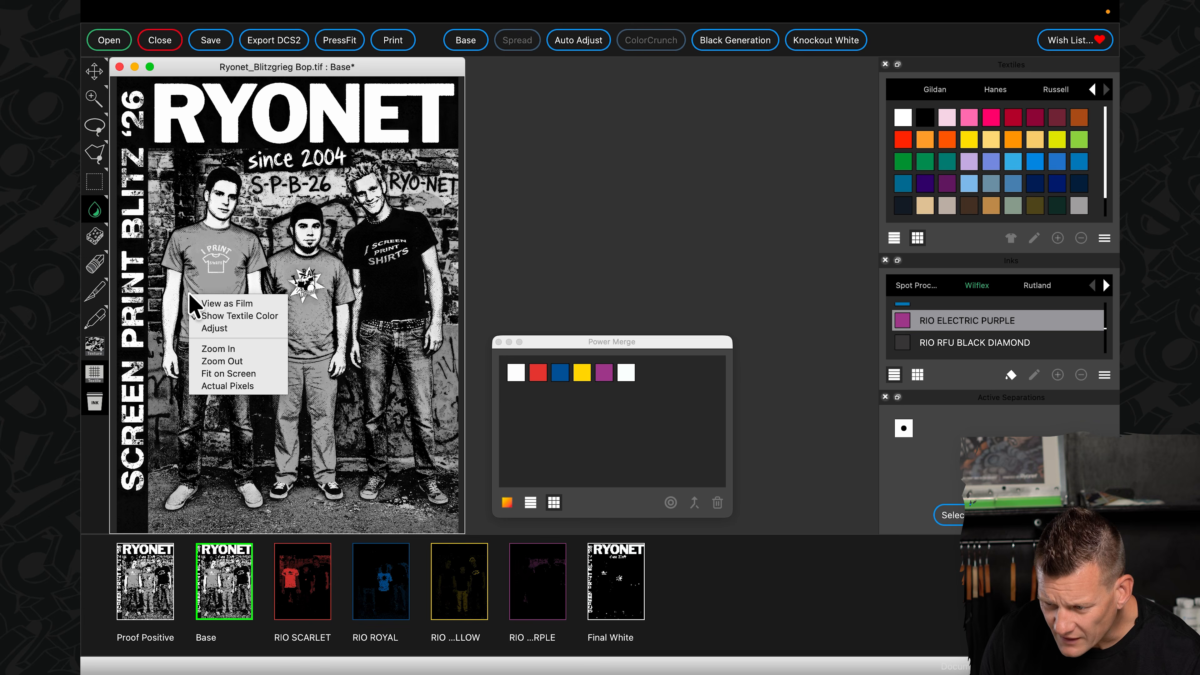
click(222, 303)
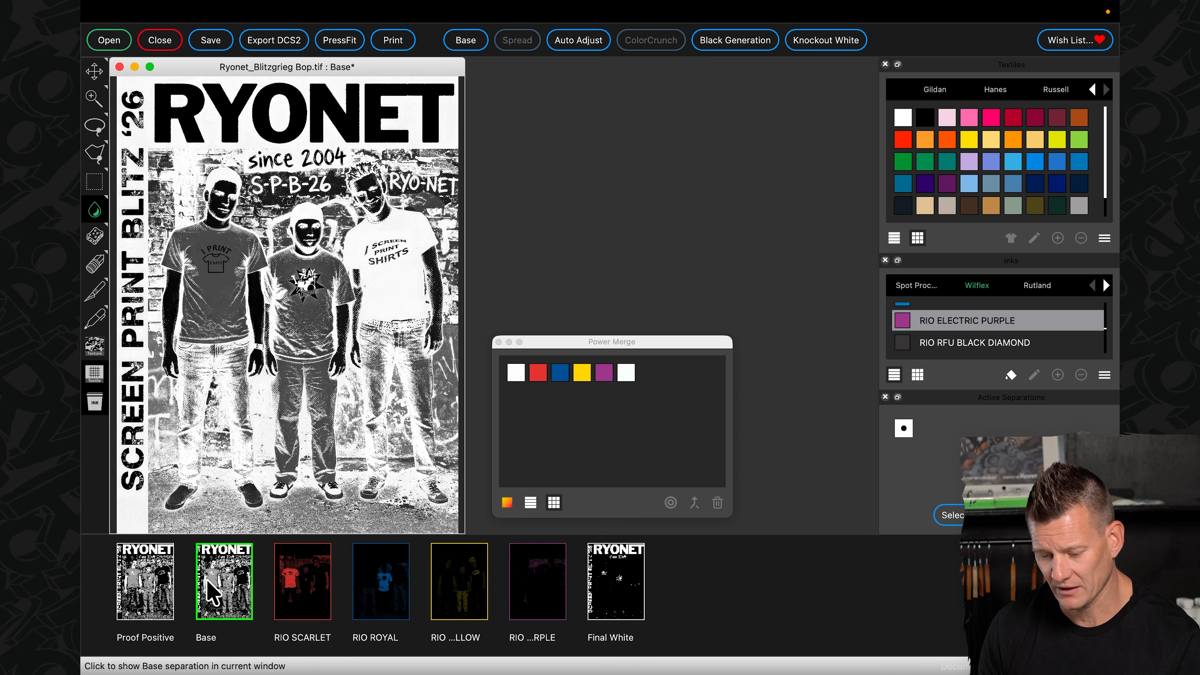
right_click(212, 587)
click(241, 568)
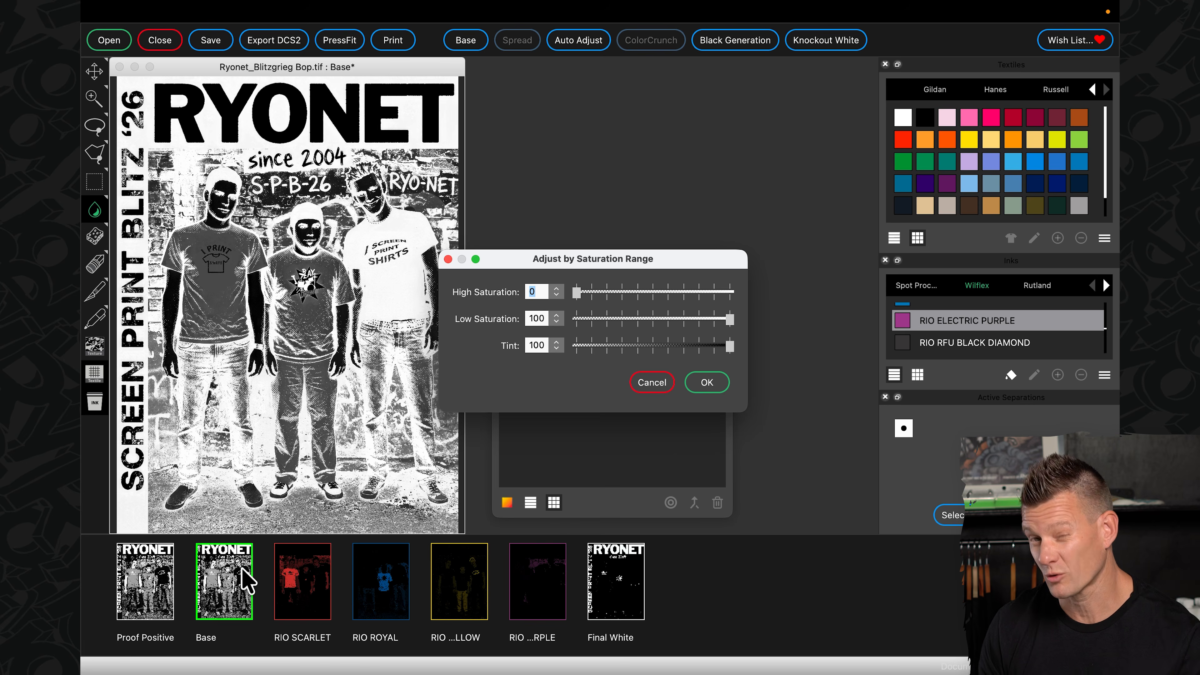
drag(729, 322, 702, 323)
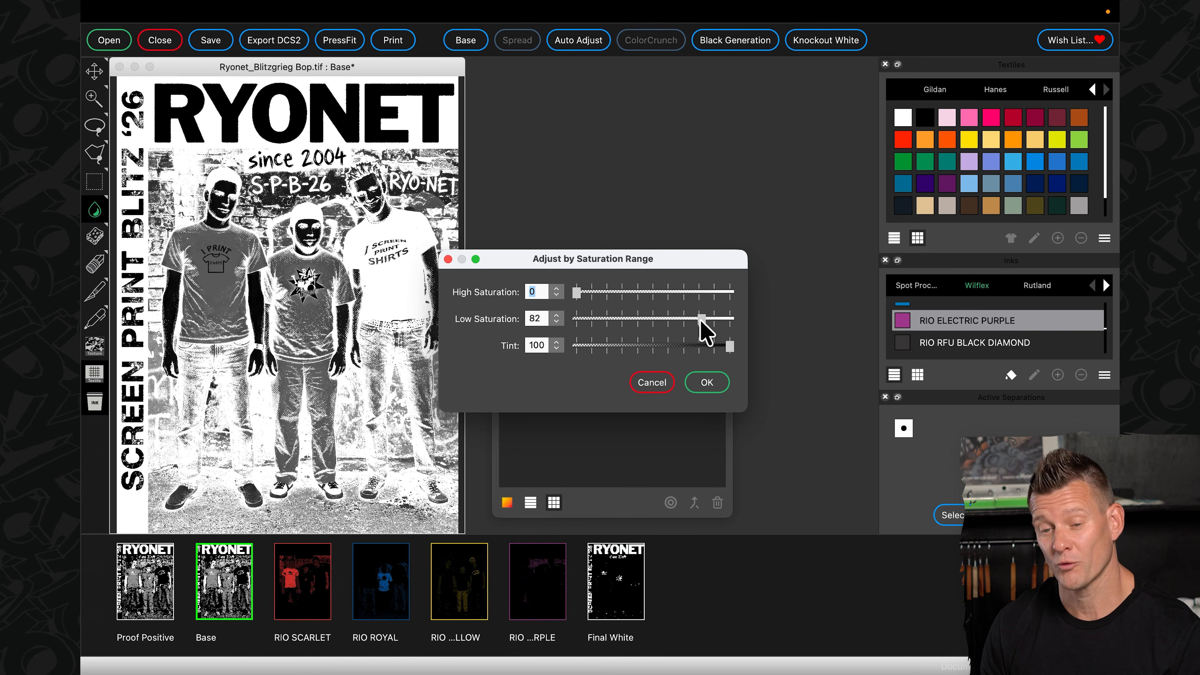
key(Return)
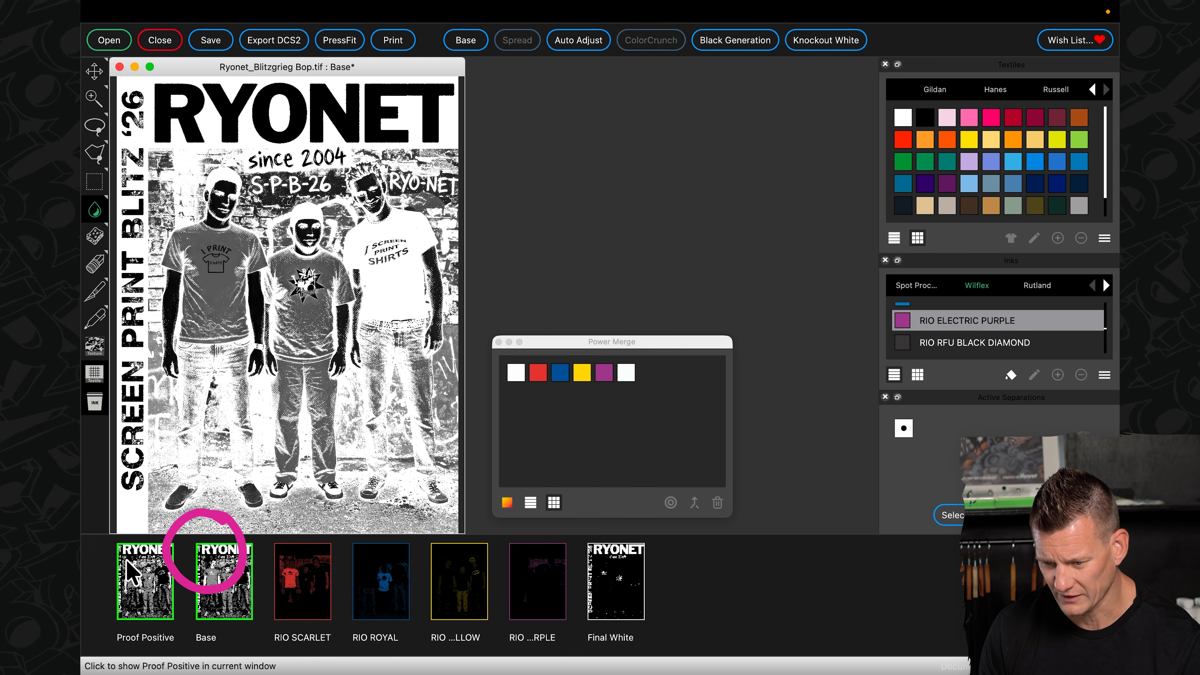
- Examine the Proof Positive and the film views of RIO SCARLET, RIO ROYAL, RIO ELECTRIC PURPLE and Final White
click(130, 571)
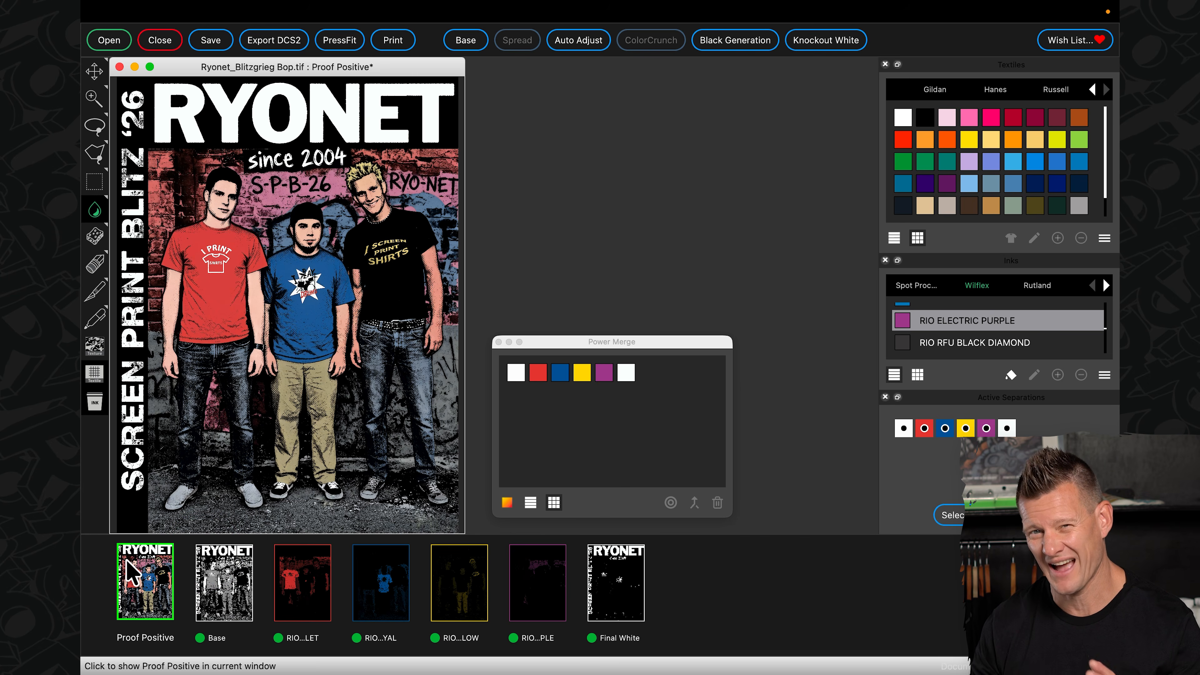
click(317, 604)
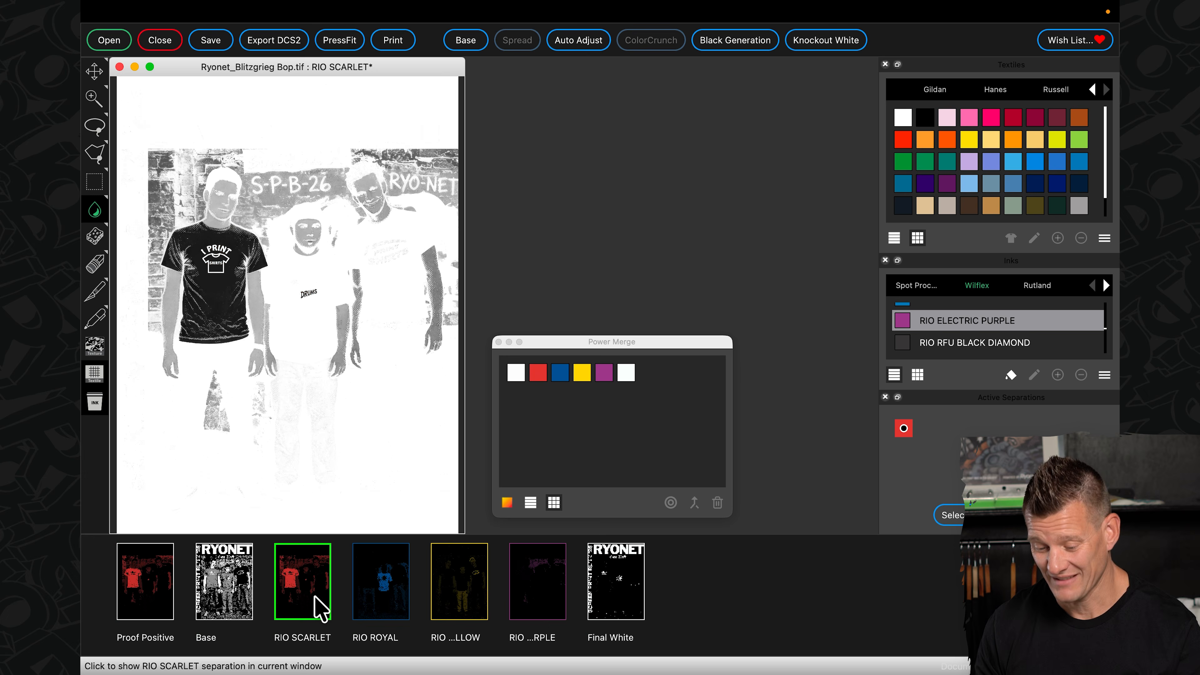
click(394, 610)
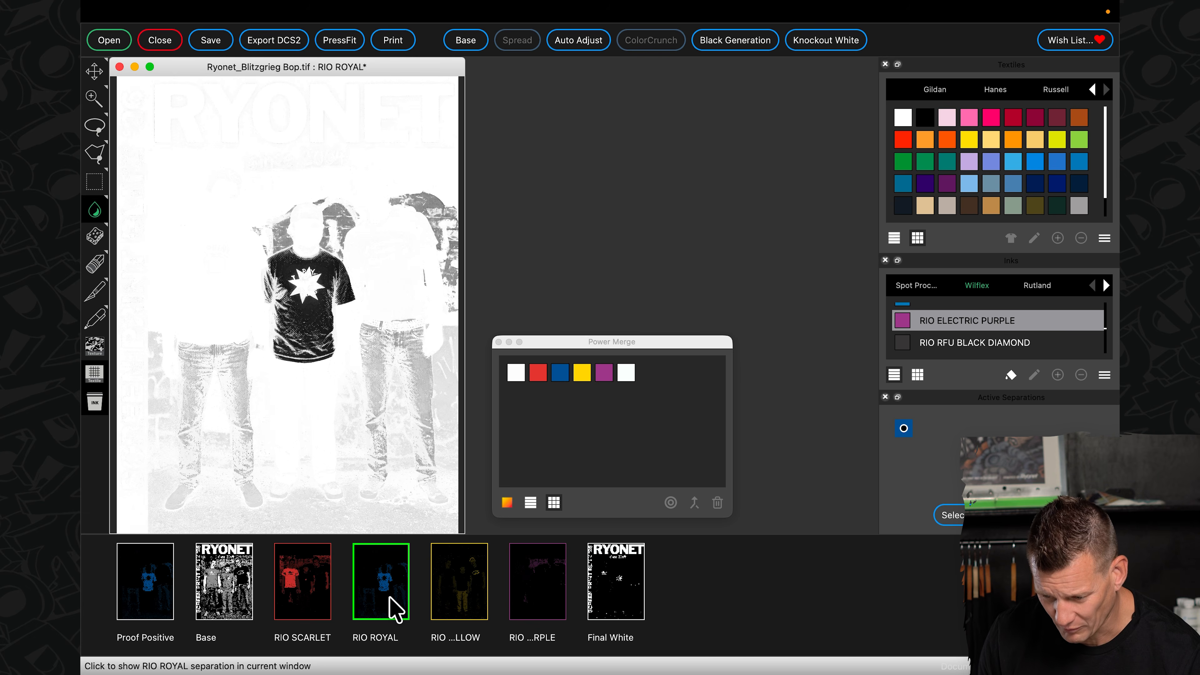
click(527, 598)
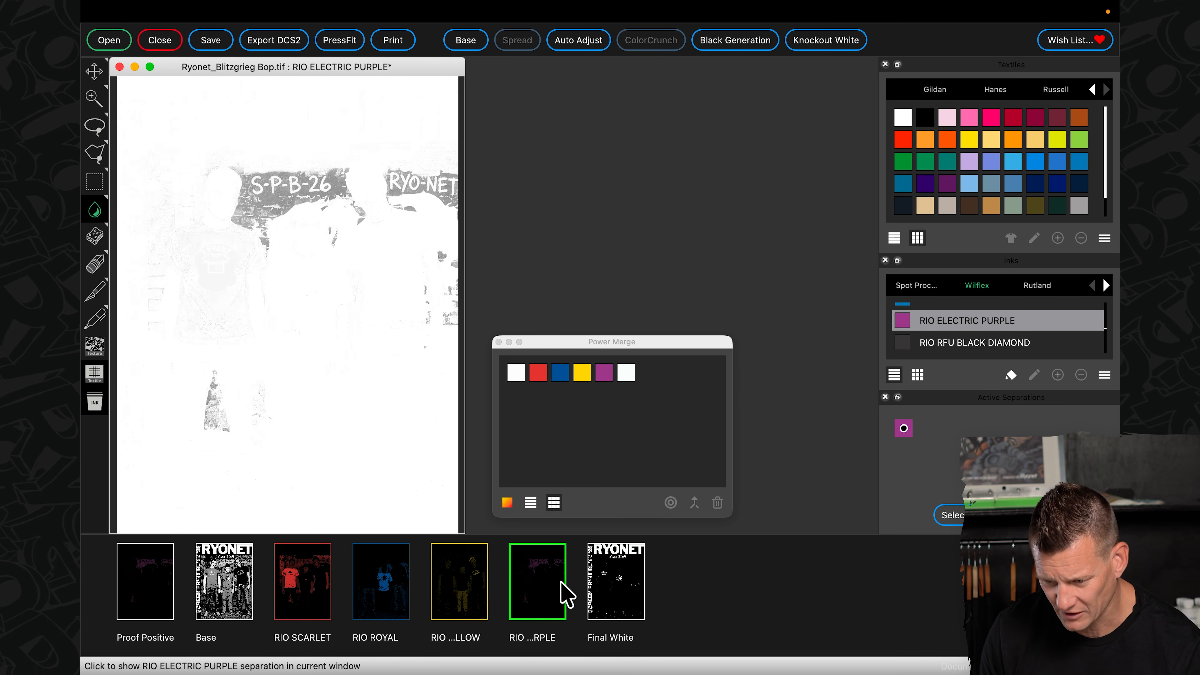
click(612, 595)
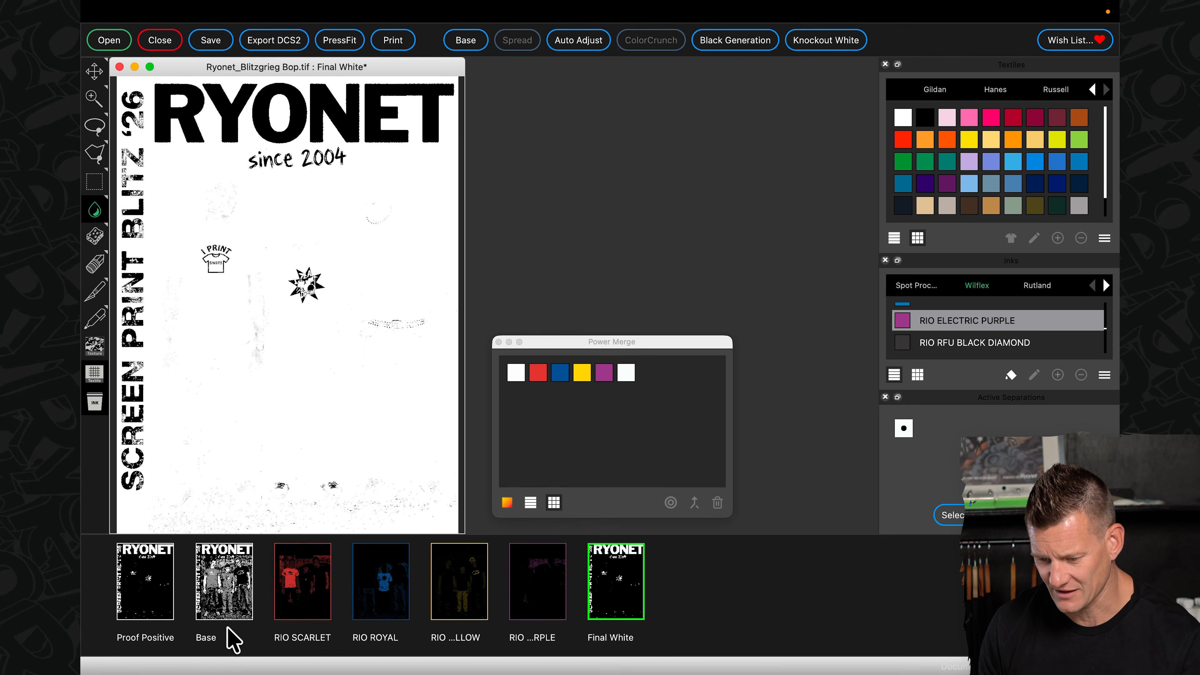
- Return to the Proof Positive and send all six separations to AccuRIP Emerald for printing
click(145, 582)
click(397, 40)
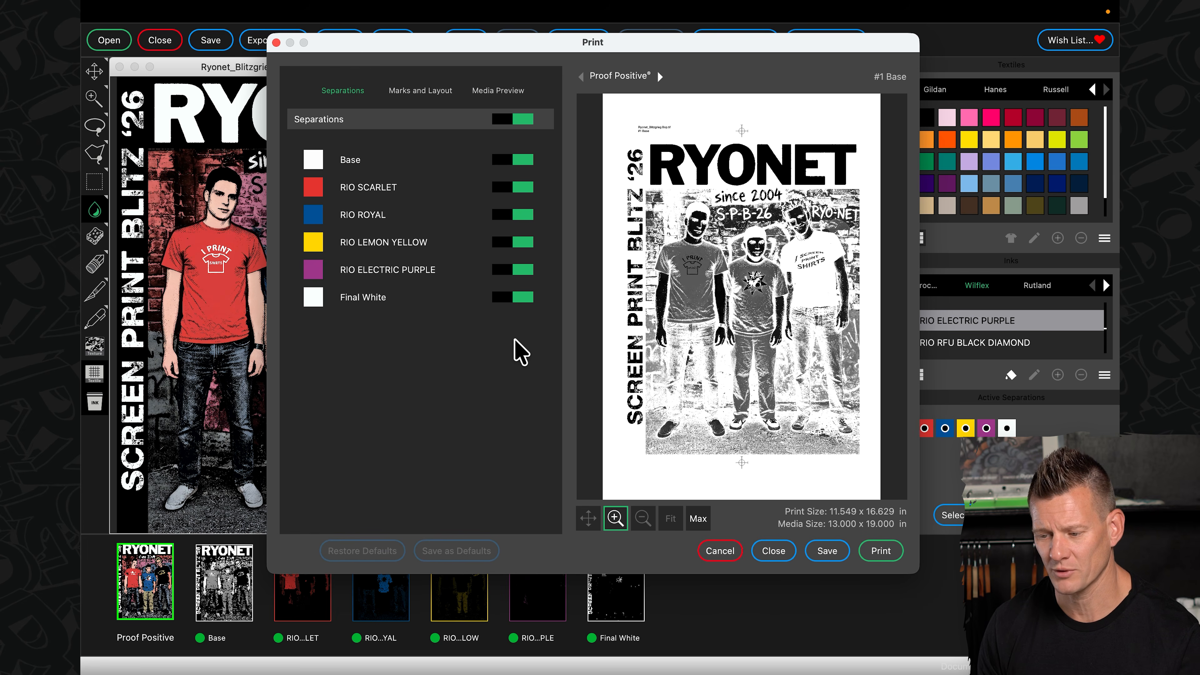
click(879, 550)
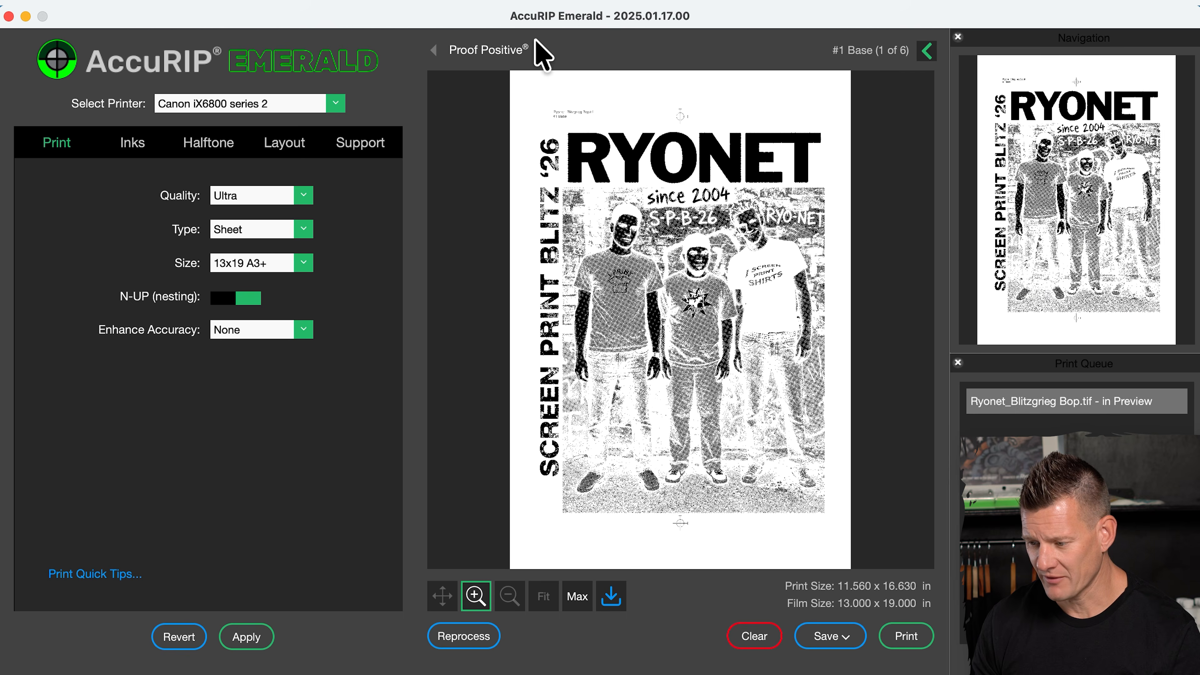
- Page through the halftoned previews of the separations in AccuRIP Emerald up to Final White and back to Base
click(544, 50)
click(543, 49)
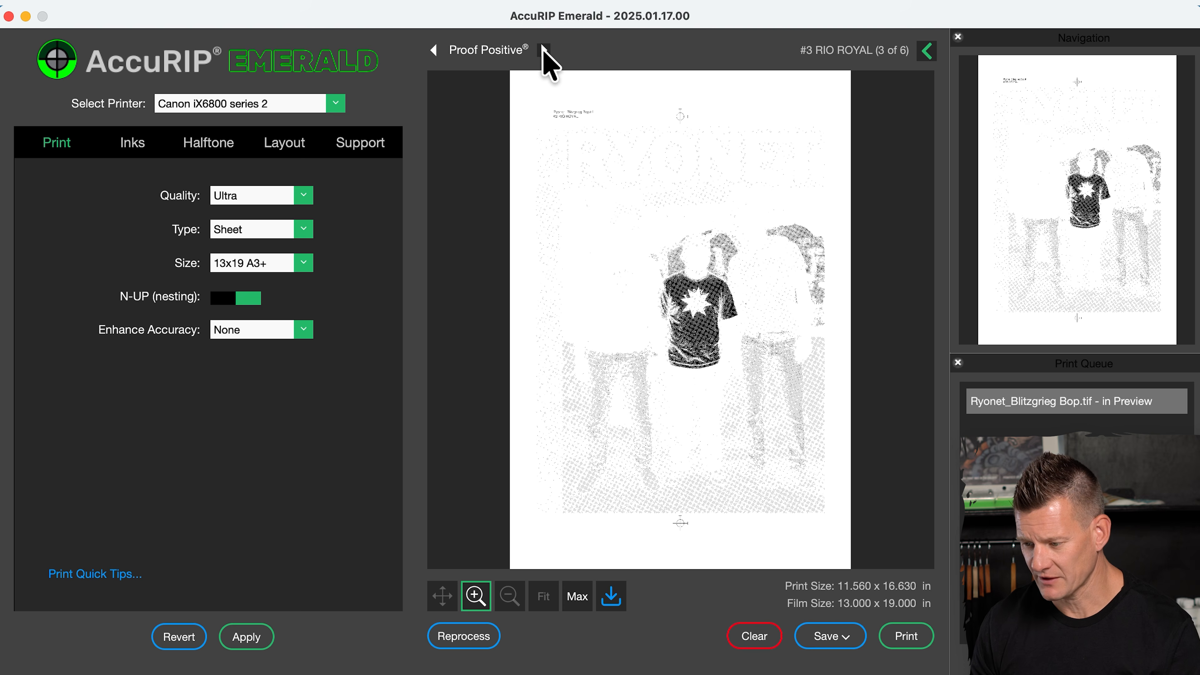
click(544, 49)
click(544, 49)
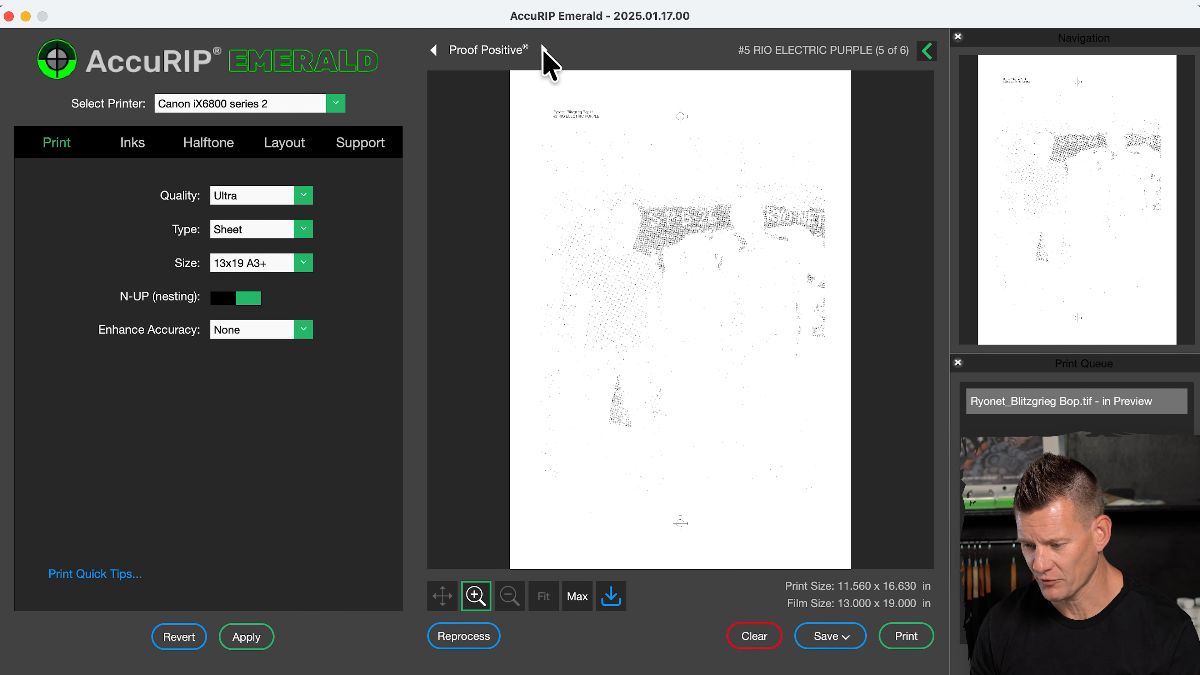
click(544, 50)
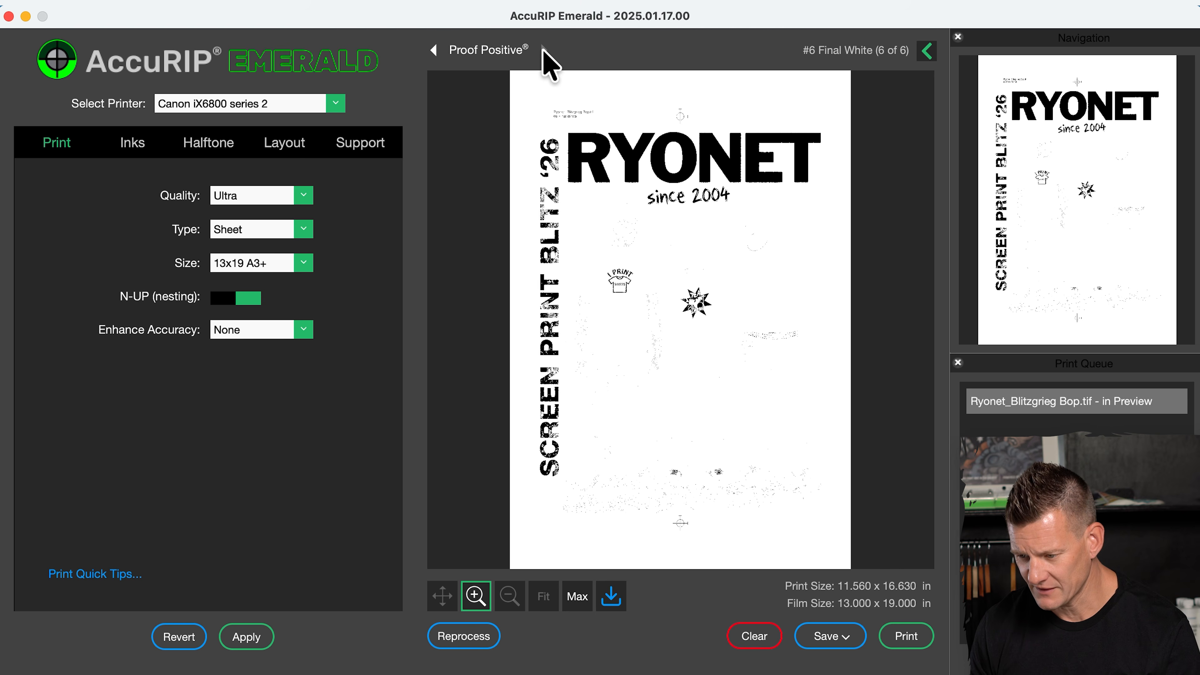
click(433, 50)
click(434, 50)
click(433, 49)
click(433, 49)
click(433, 50)
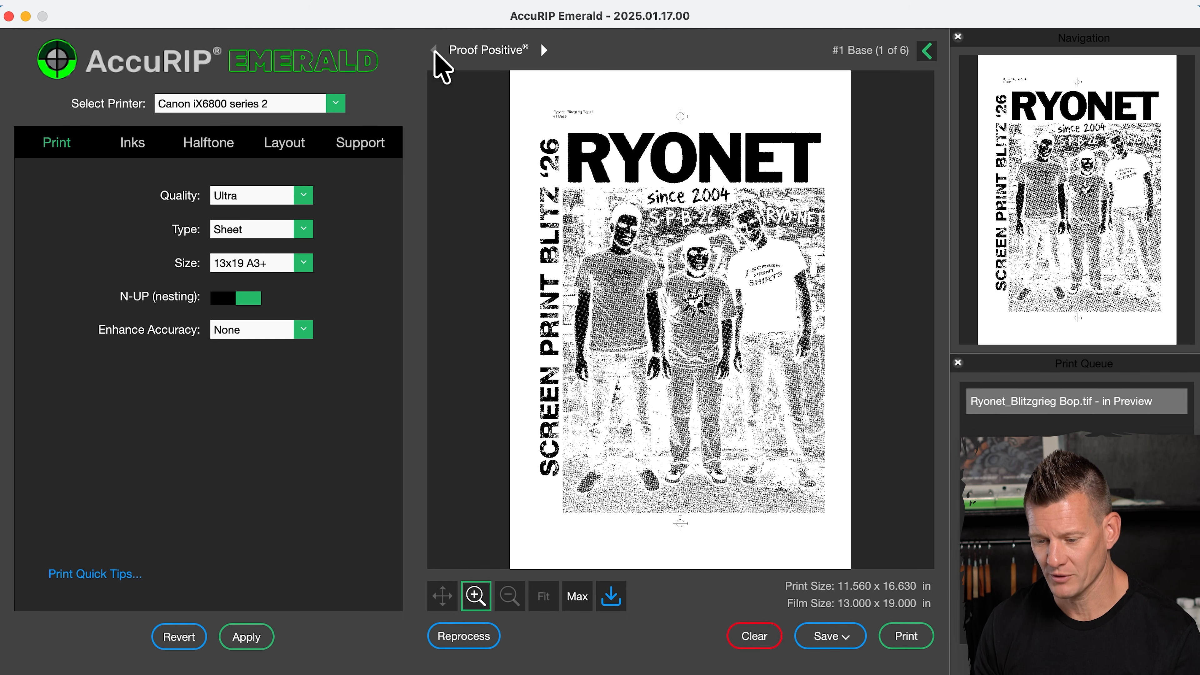
- Check the halftone settings and print the separation films on the Canon iX6800 series 2
click(198, 146)
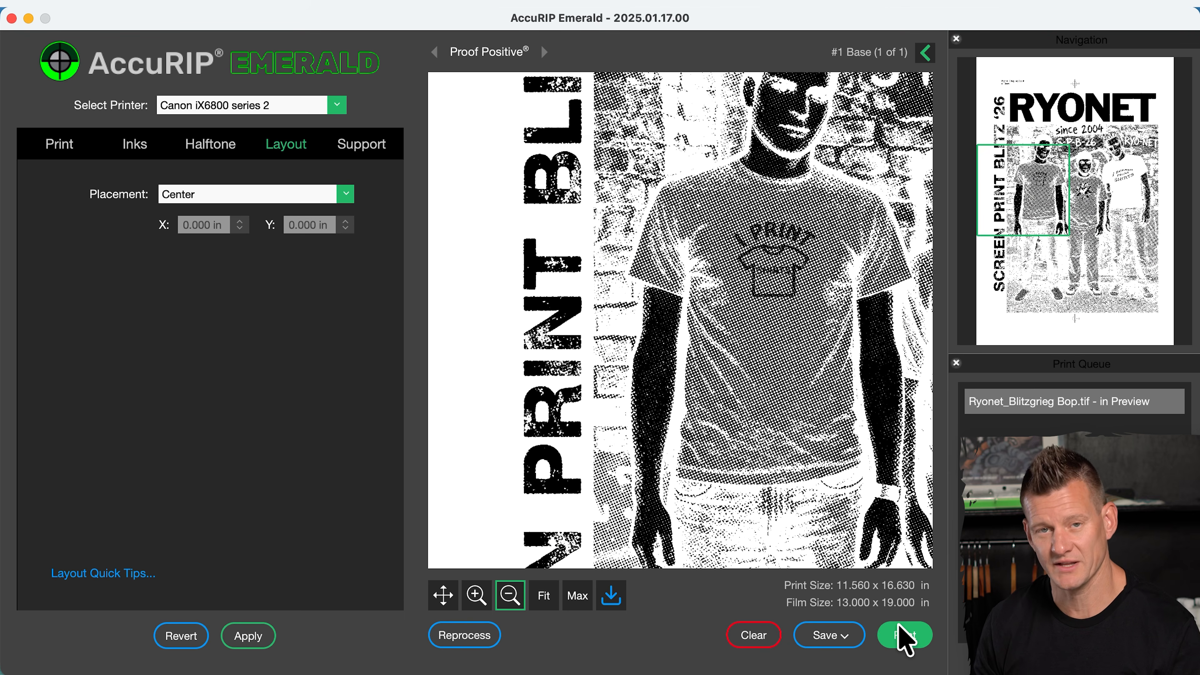
click(905, 635)
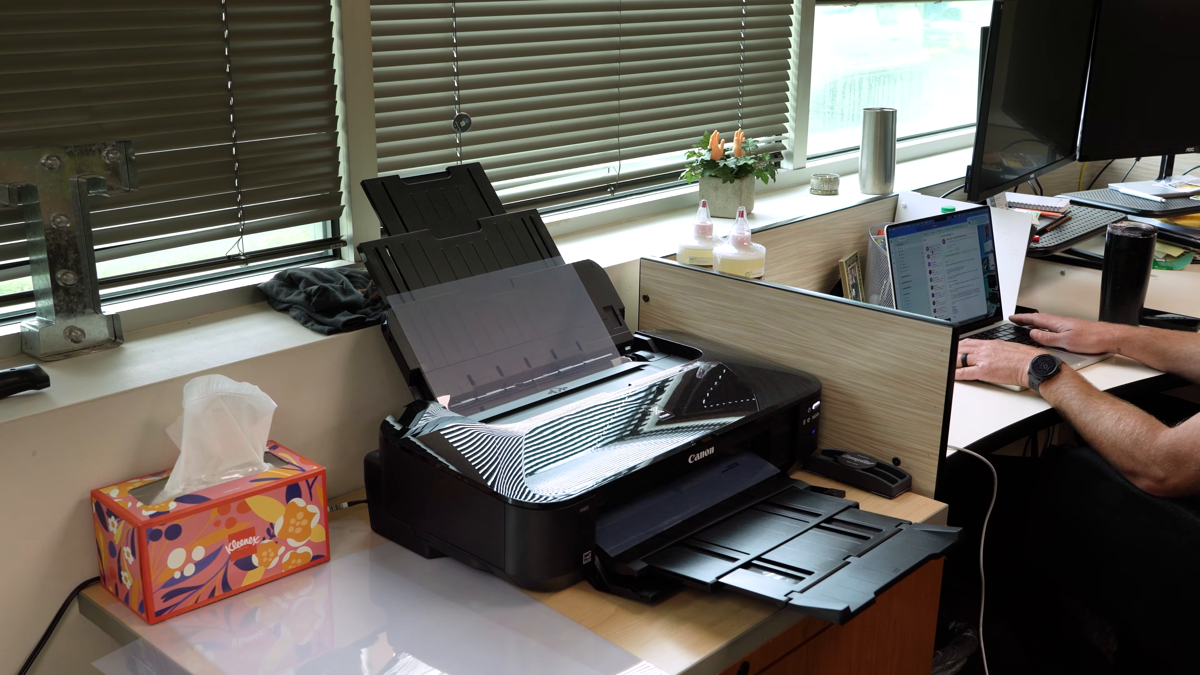